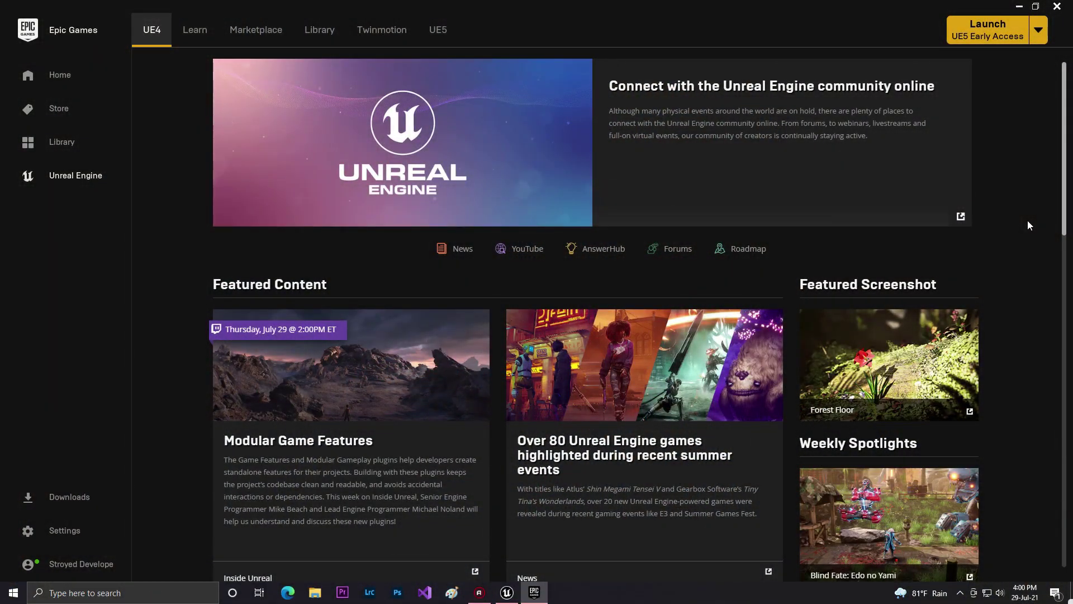
Make sure Android is ticked under Target Platforms for the 5.0.0 engine install, then close the options.
click(319, 29)
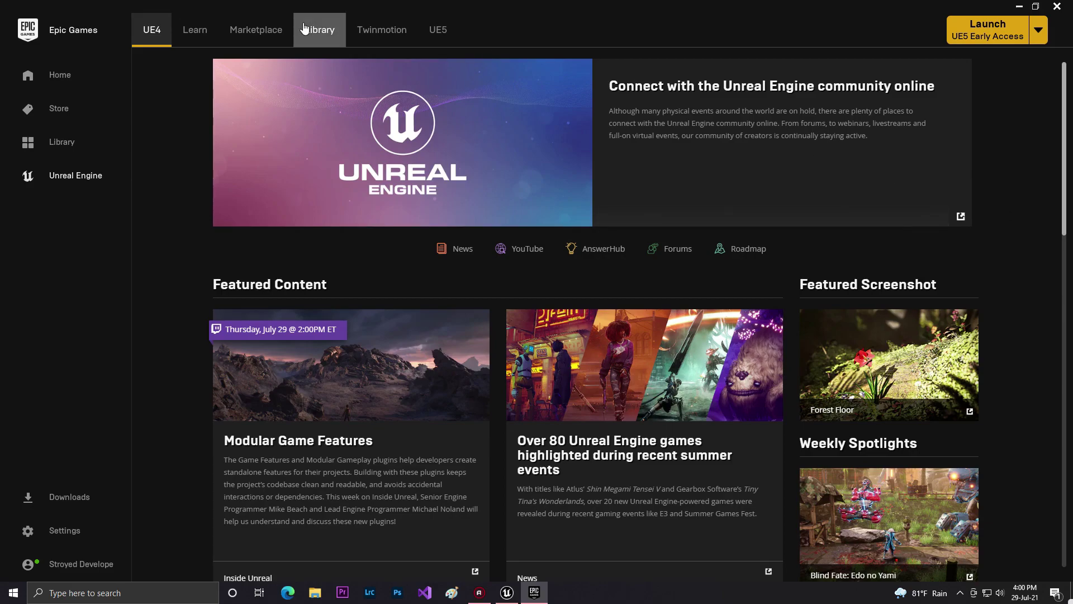
scroll(363, 98, up, 3)
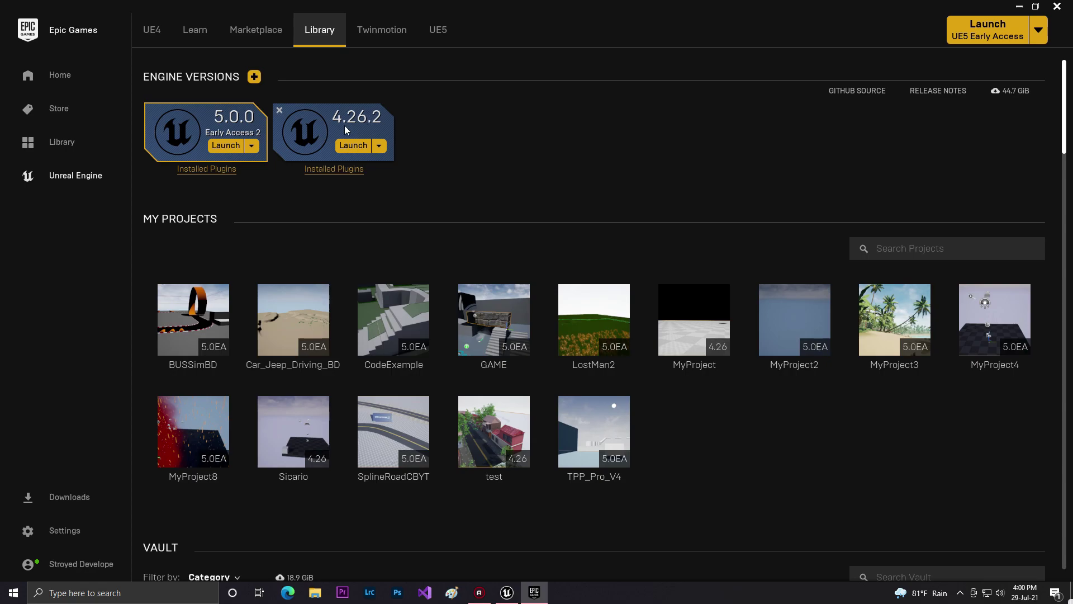
click(252, 146)
click(246, 161)
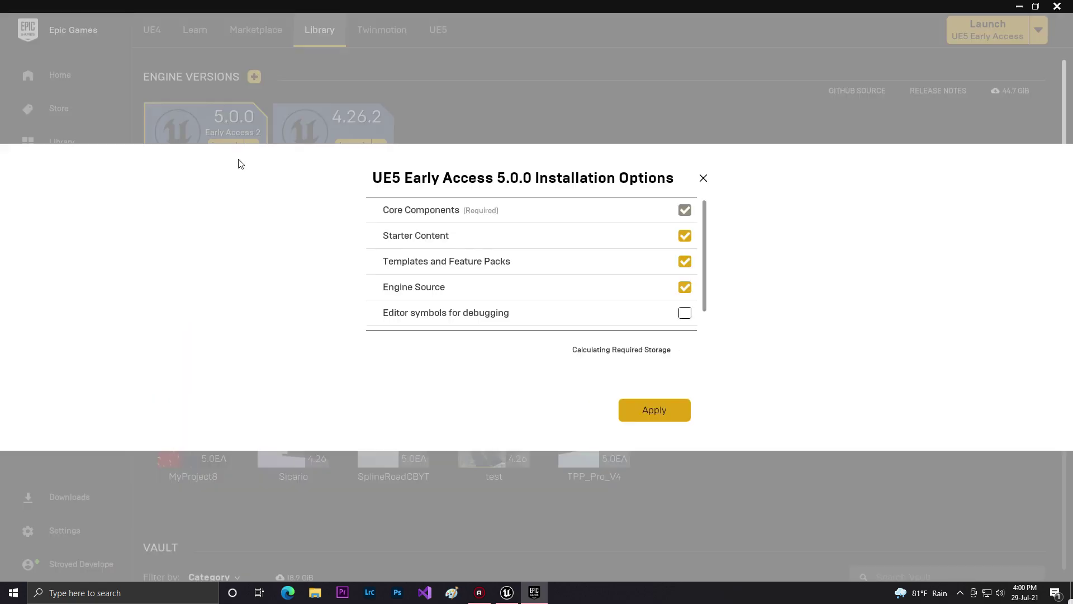
scroll(705, 246, down, 3)
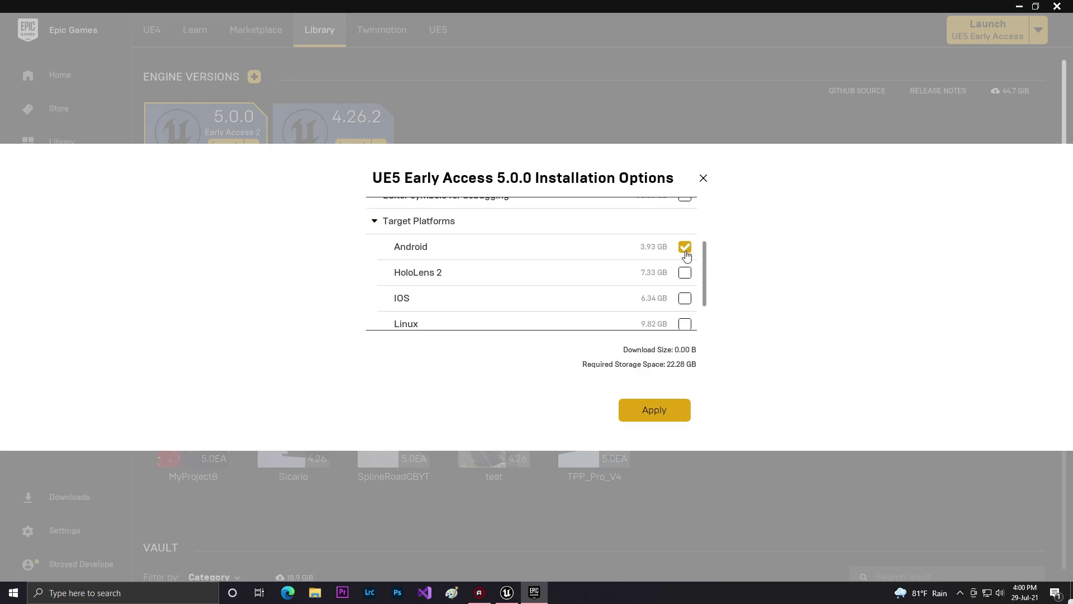
click(703, 178)
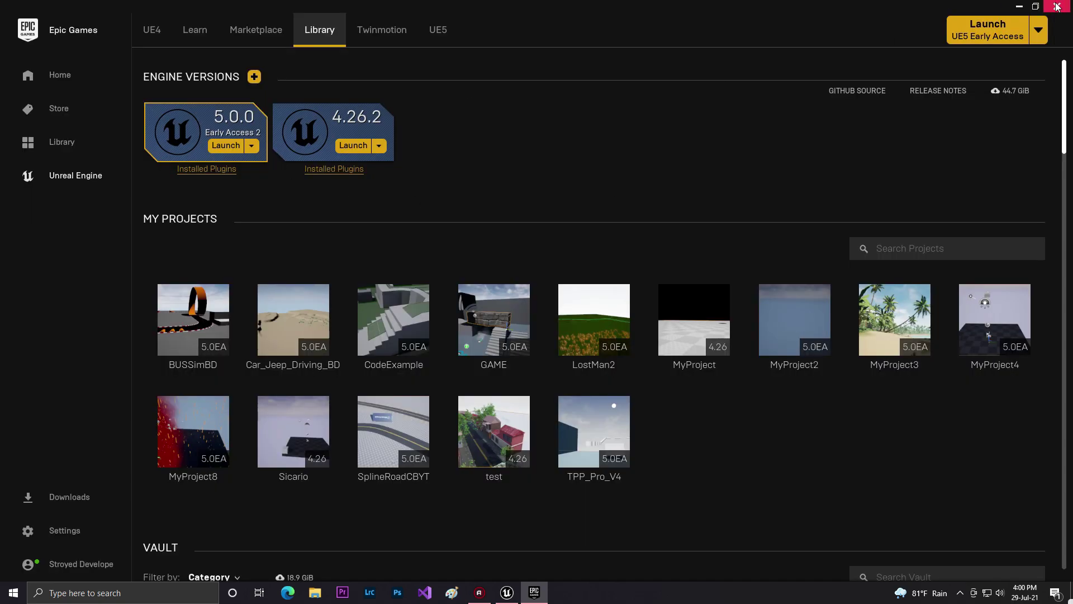
Minimize the Epic Games Launcher and launch Android Studio from Windows search.
click(1017, 7)
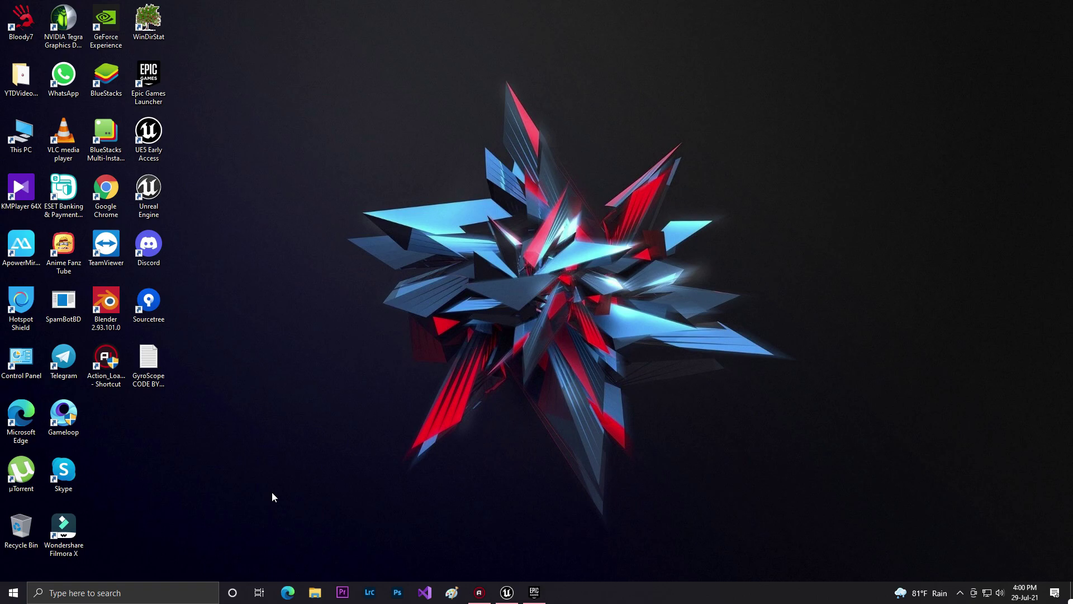
click(168, 592)
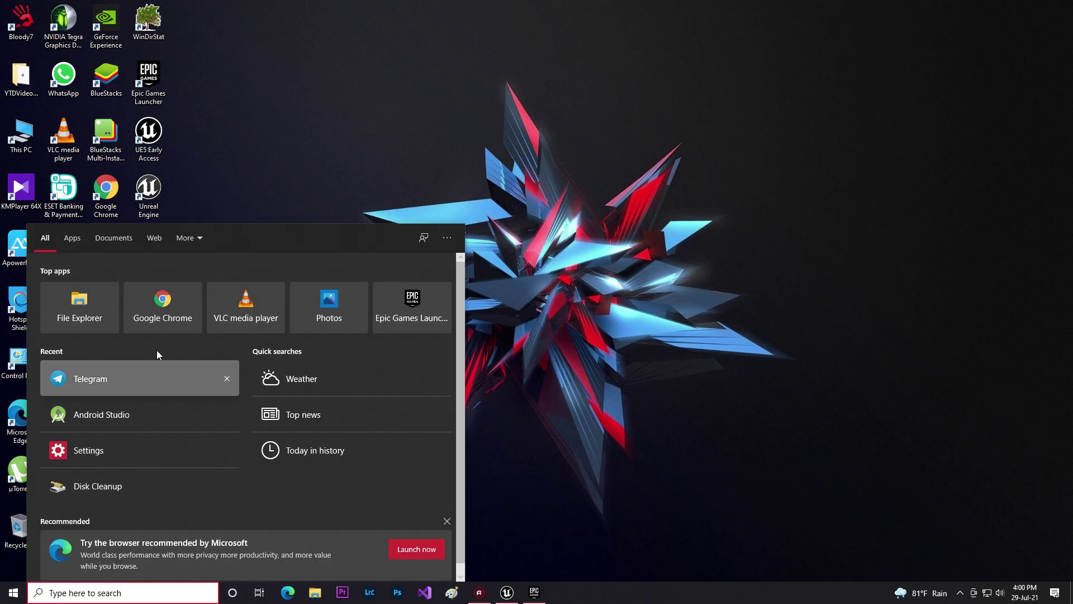
click(107, 414)
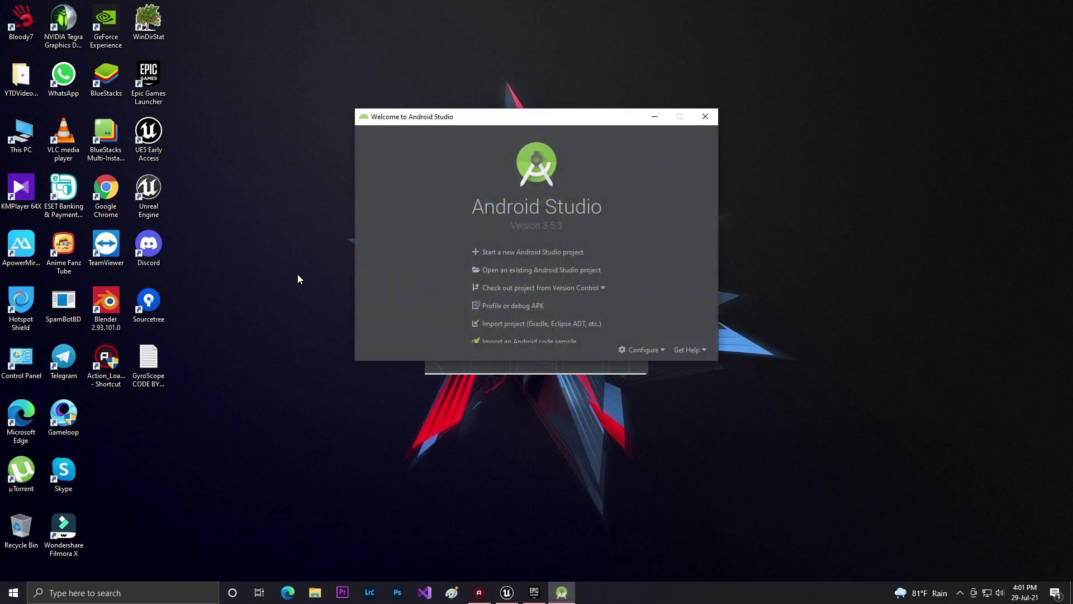
From the Android Studio welcome screen's Configure menu, bring up Settings for New Projects.
click(662, 371)
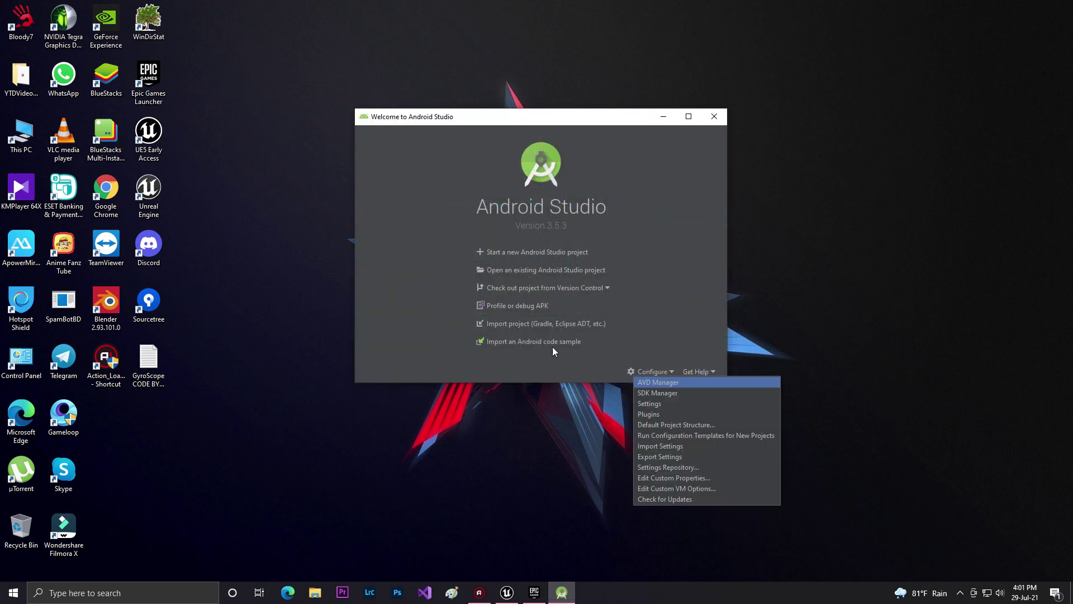
click(651, 402)
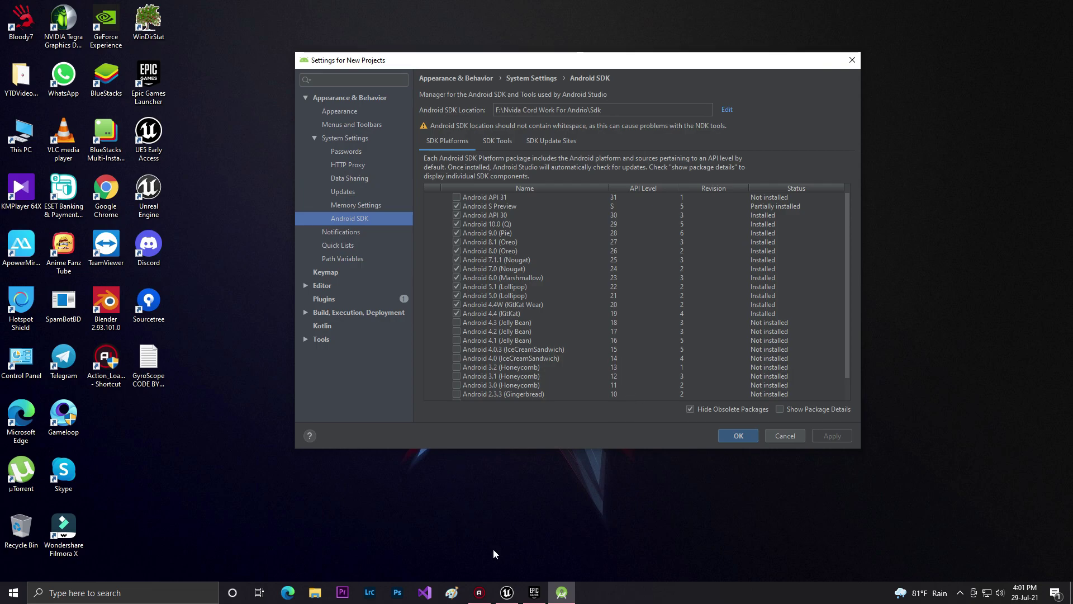
Browse File Explorer to F:\Unreal\UE_5.0EA\Engine\Extras\Android.
click(316, 594)
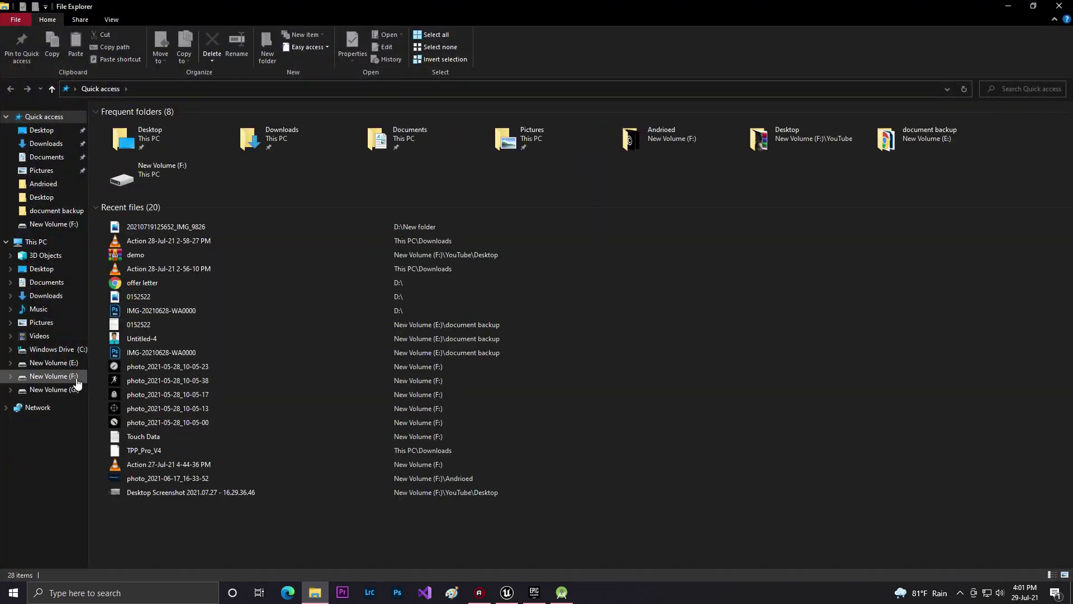
click(77, 382)
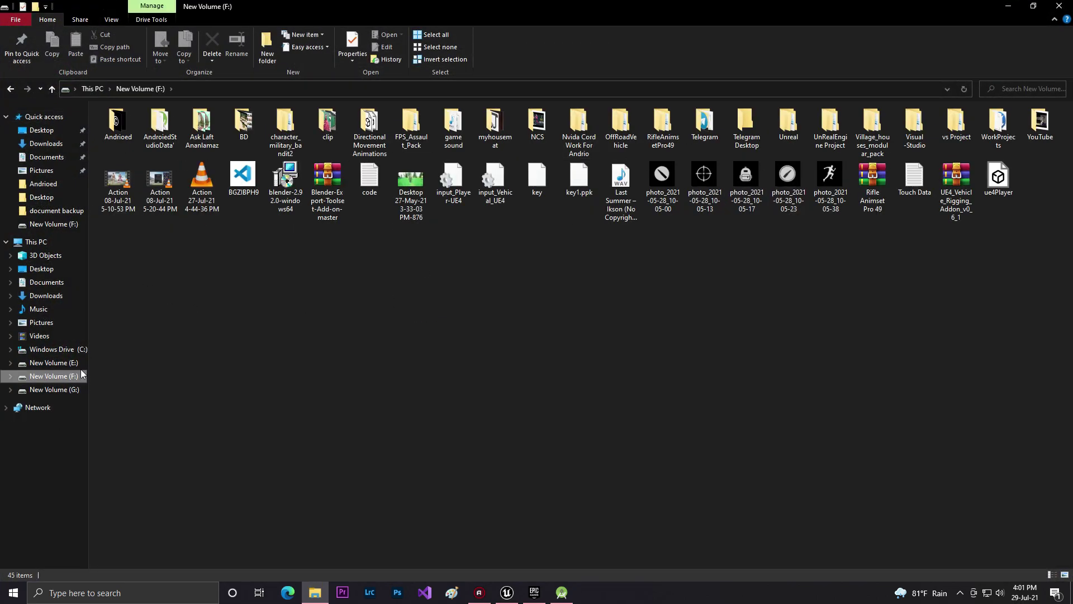
double_click(774, 129)
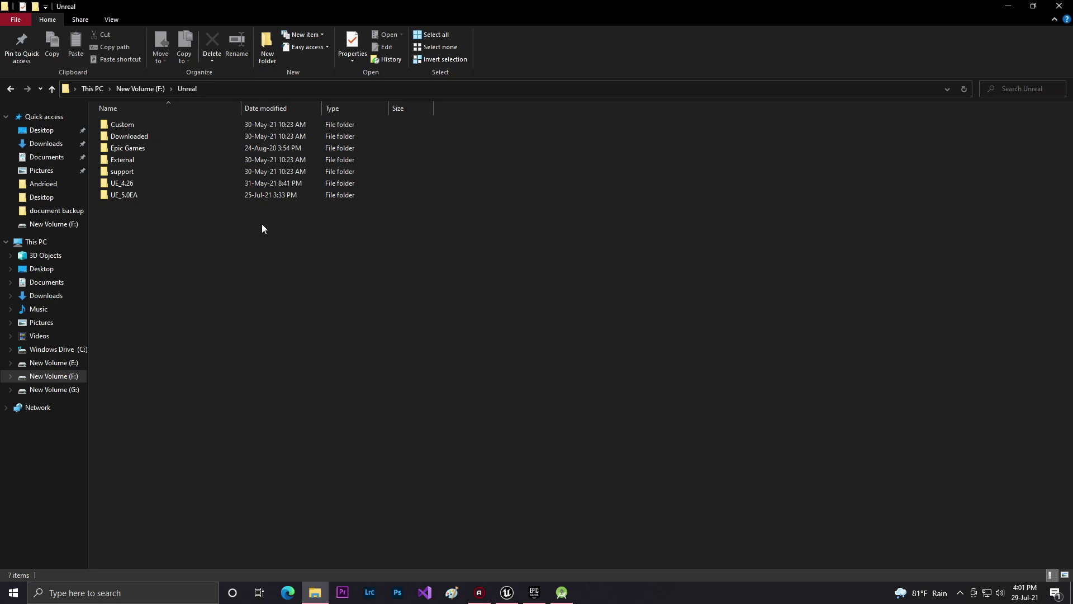
double_click(142, 196)
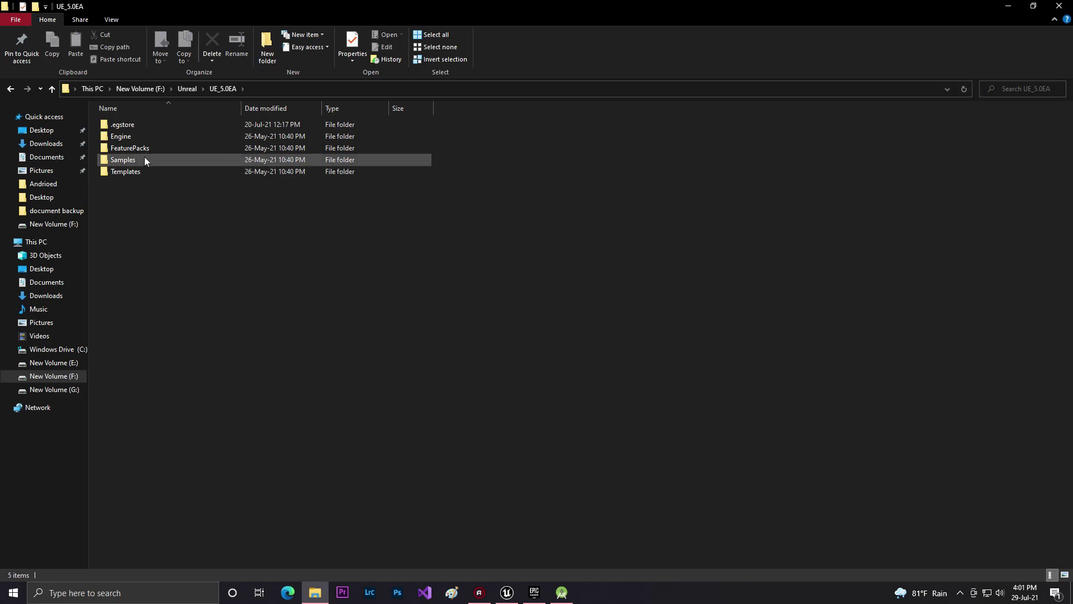
double_click(126, 137)
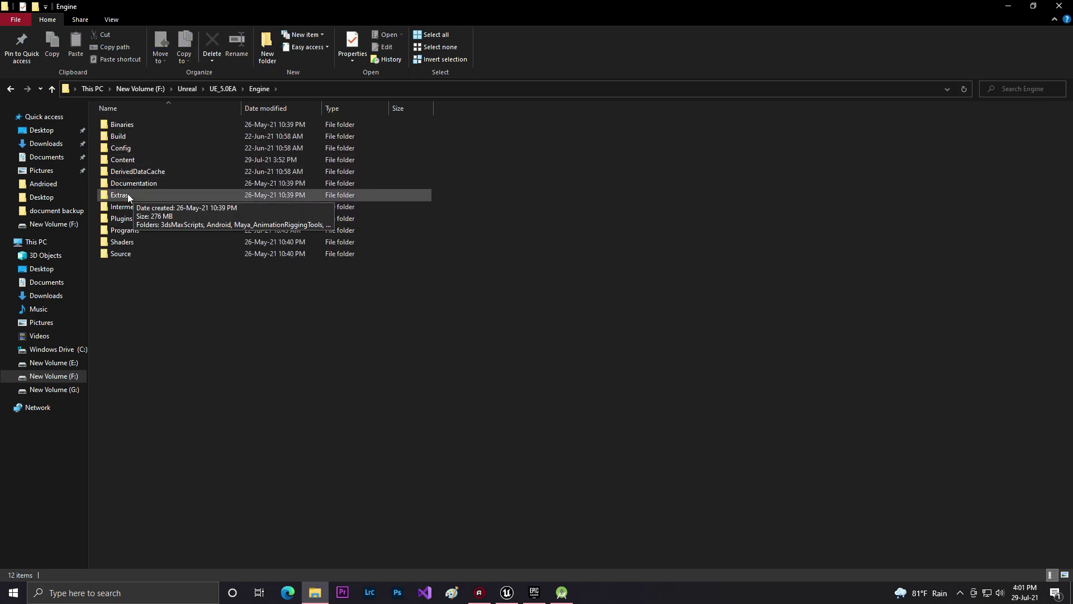
double_click(128, 194)
click(134, 133)
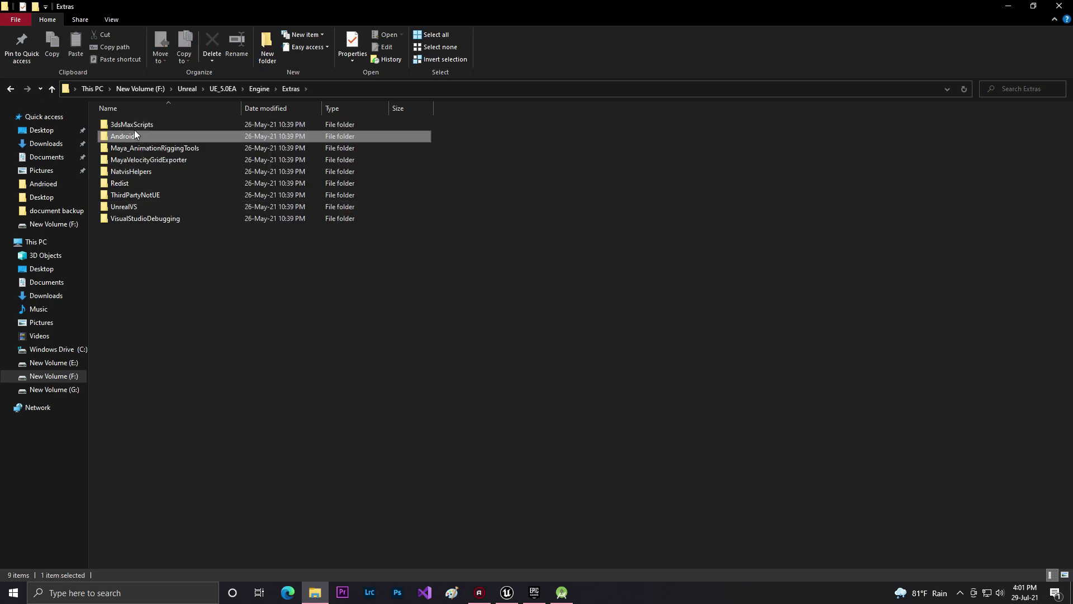
double_click(134, 135)
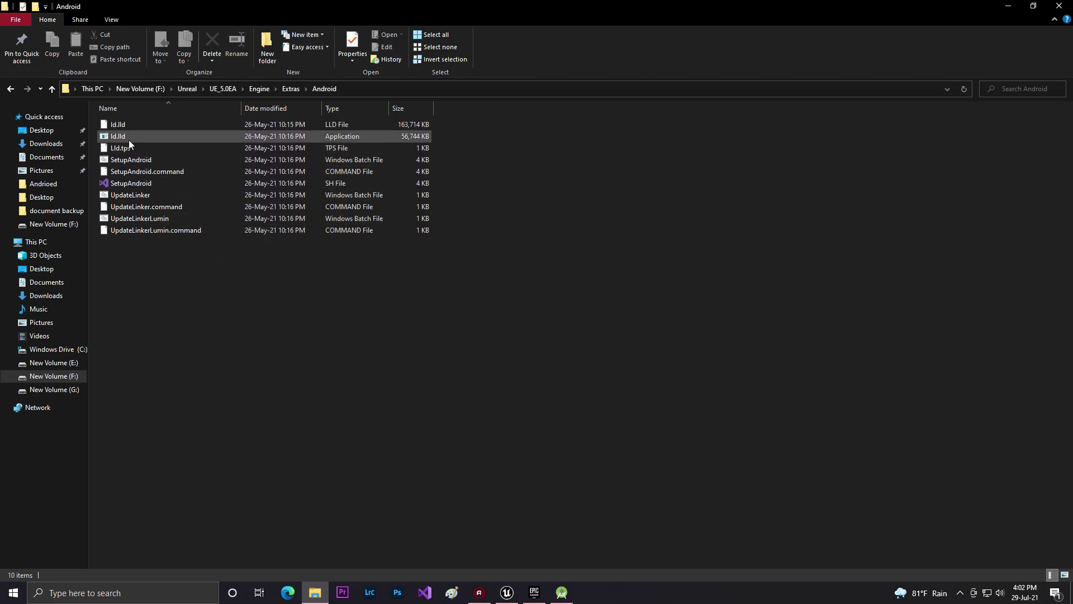
click(129, 140)
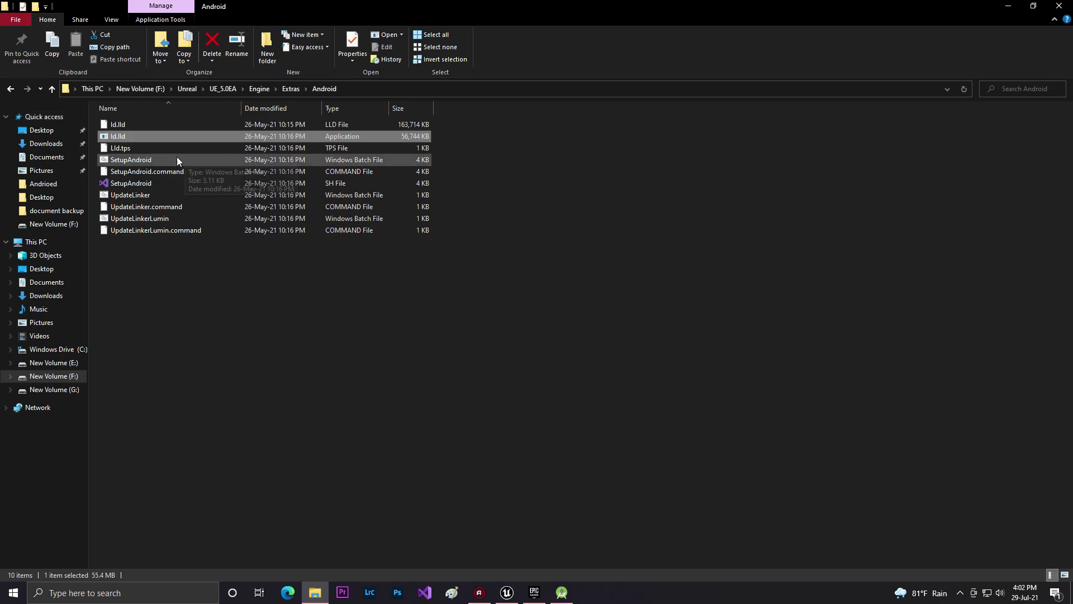
Run SetupAndroid.bat, dismiss its missing-SDK error, and open SetupAndroid.sh in Visual Studio.
double_click(121, 161)
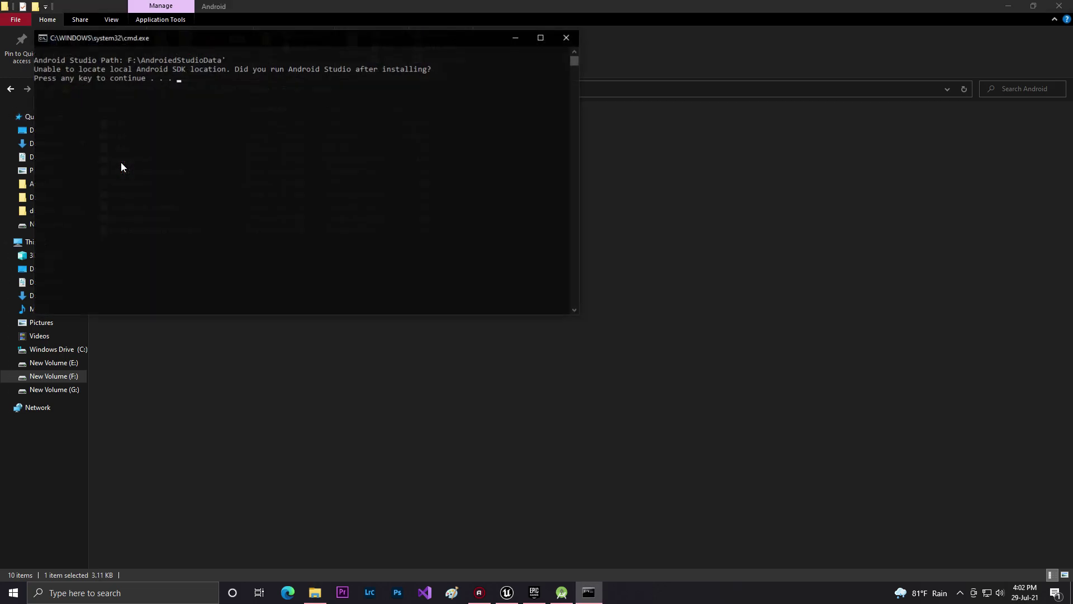
click(566, 38)
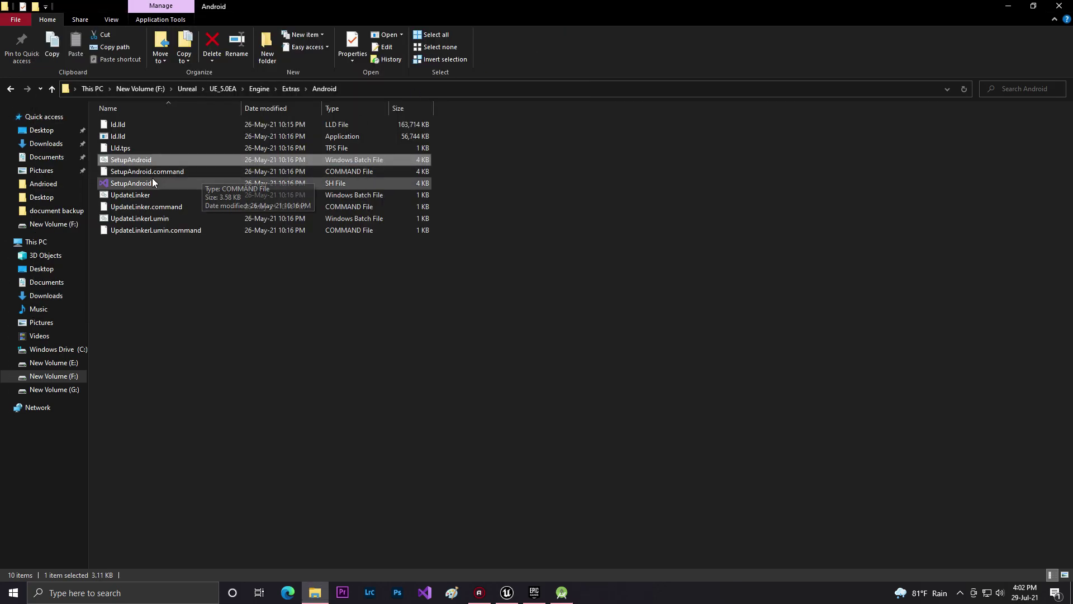
double_click(152, 183)
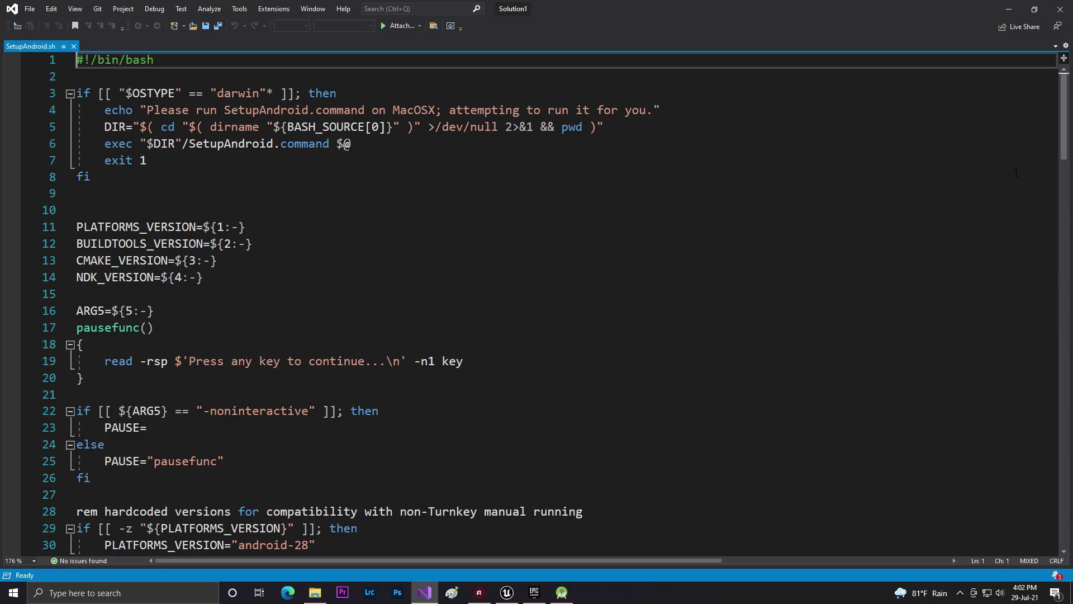
Read through the SDK, build-tools, CMake and NDK versions in SetupAndroid.sh, then exit Visual Studio.
drag(1061, 122, 975, 434)
click(1060, 9)
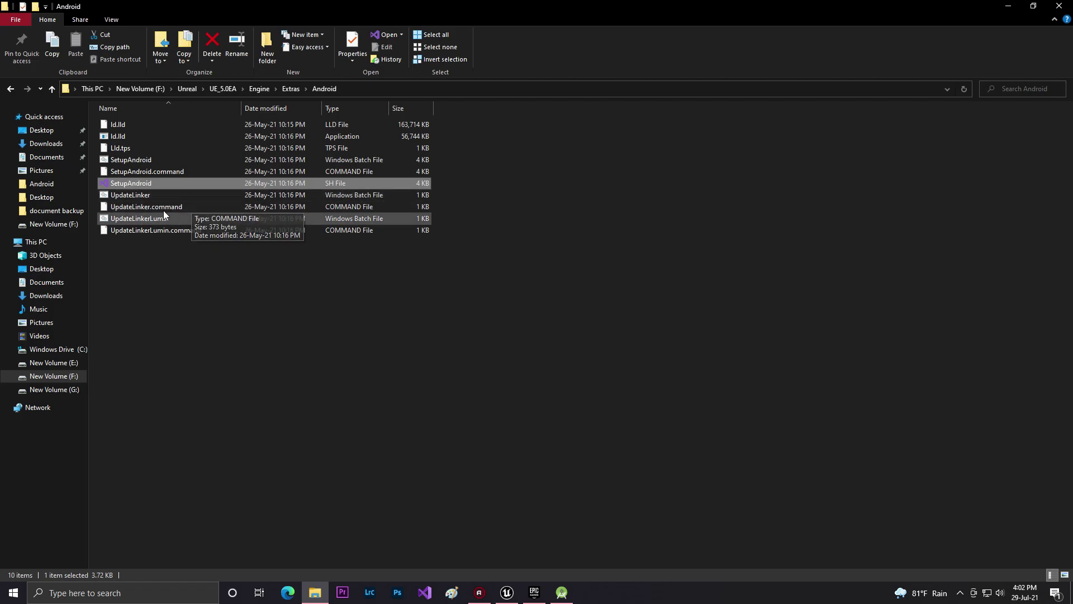
Run UpdateLinker.bat and UpdateLinkerLumin.bat, closing their missing NDK and Magic Leap SDK error windows.
double_click(123, 196)
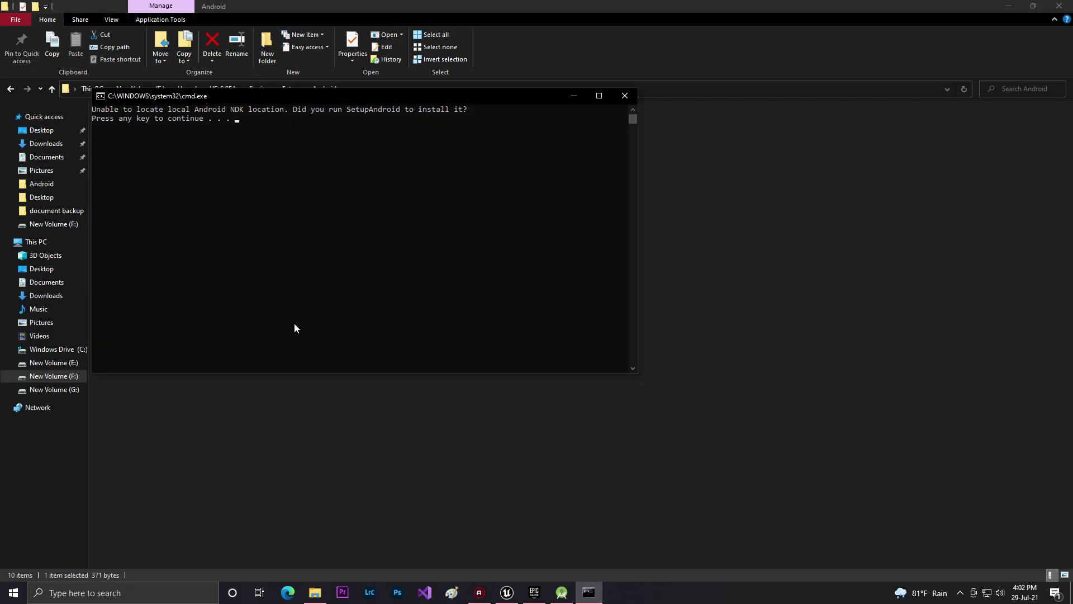
click(625, 98)
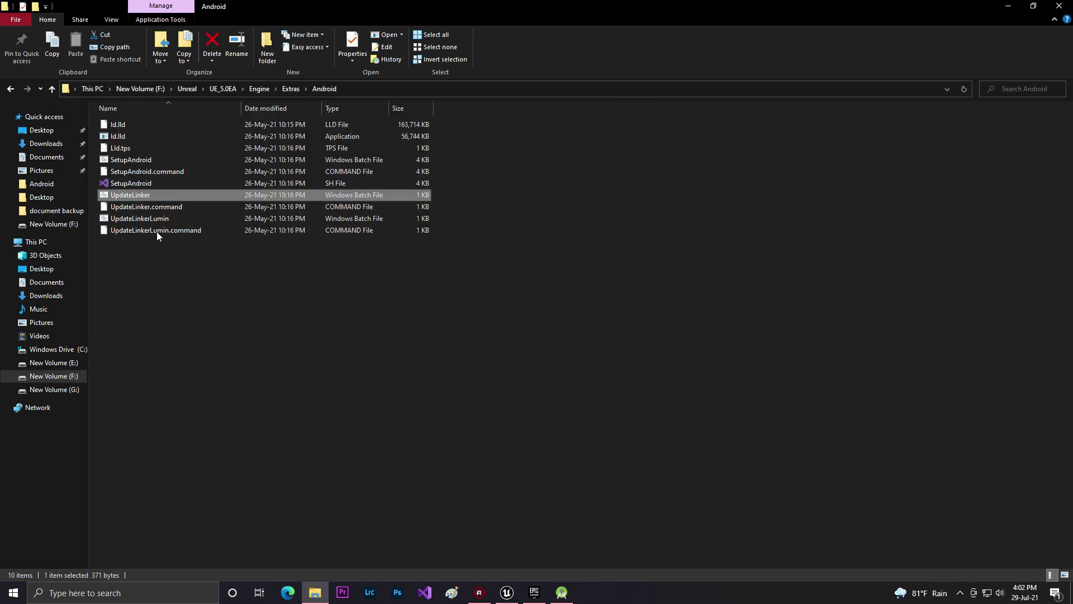
double_click(133, 223)
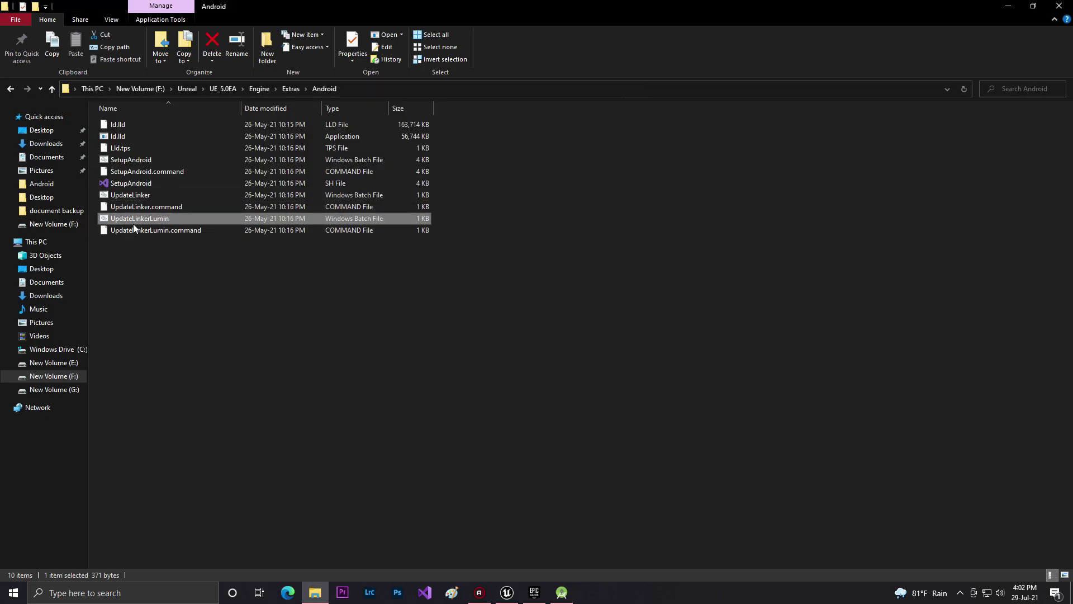
click(638, 110)
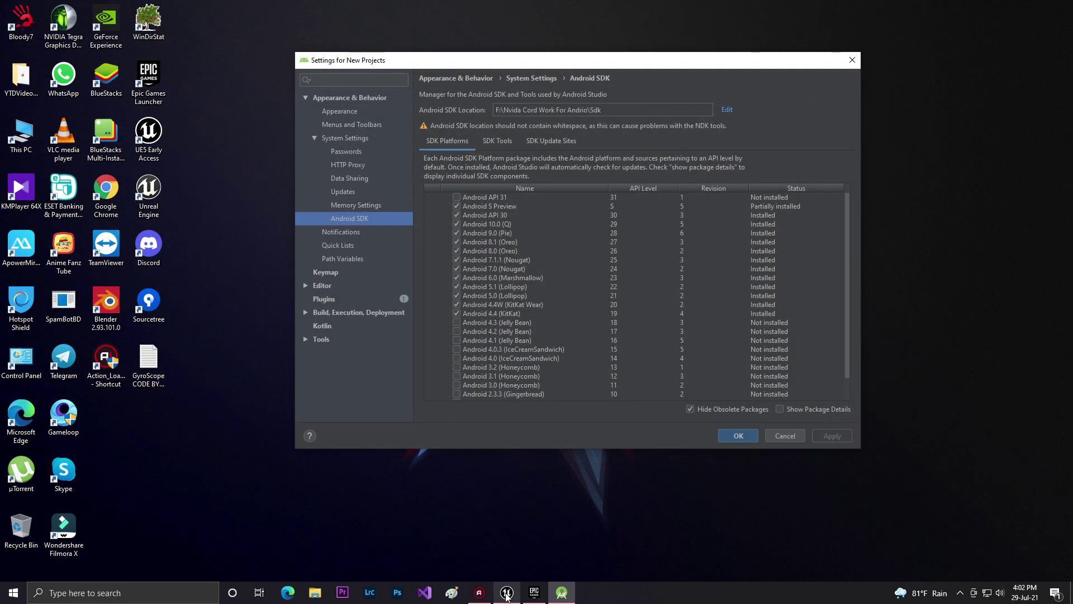
Create a Blank project named Mobile_Text with target platform Mobile and the Scalable quality preset.
click(506, 592)
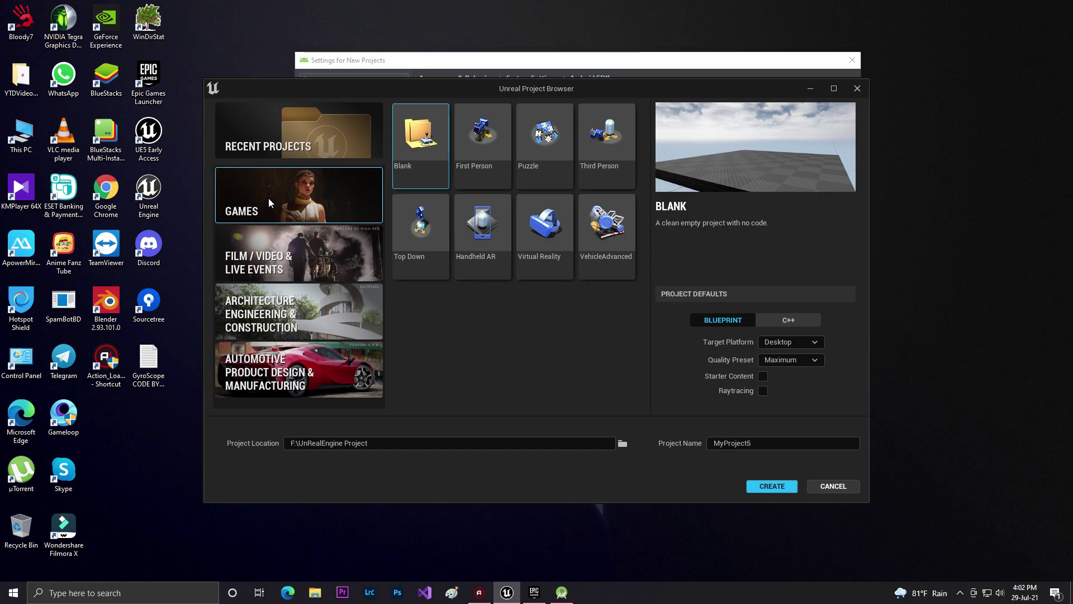
double_click(767, 445)
key(BackSpace)
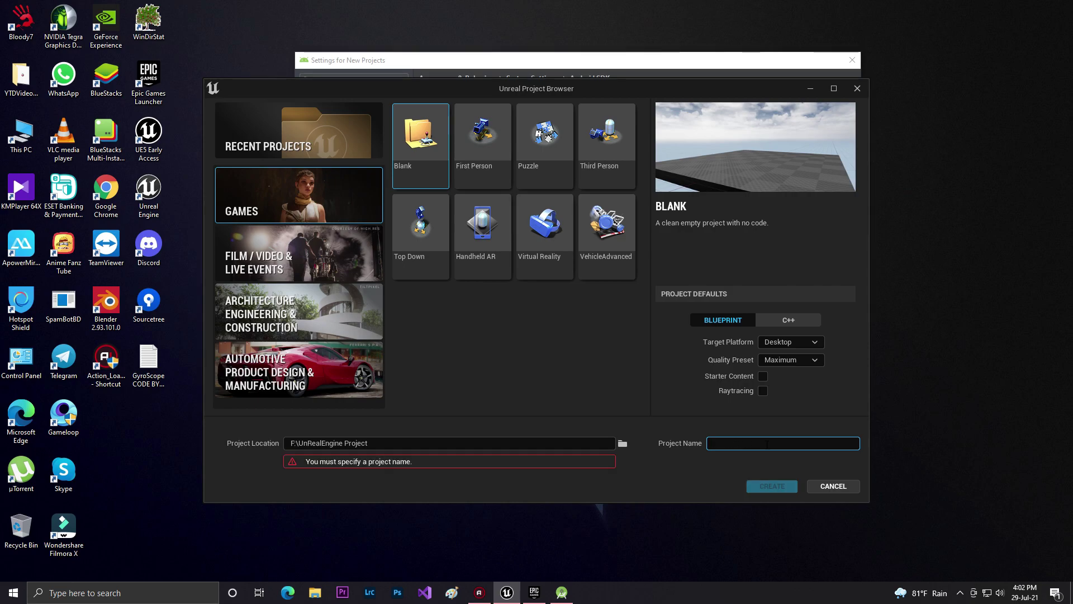
text(Mob)
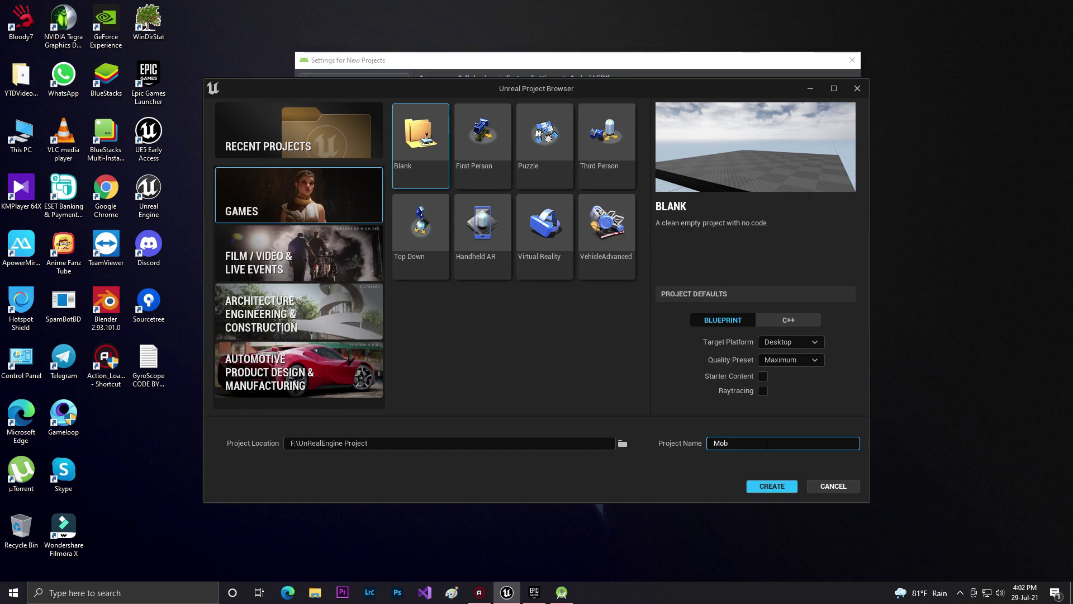
text(ile_Text)
click(808, 344)
click(789, 366)
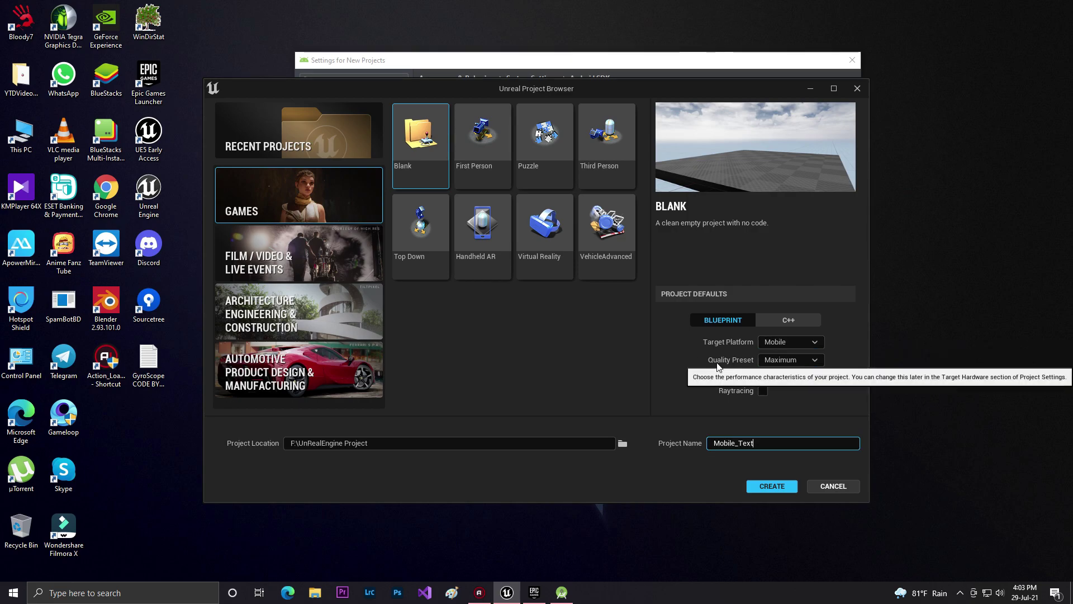
click(784, 361)
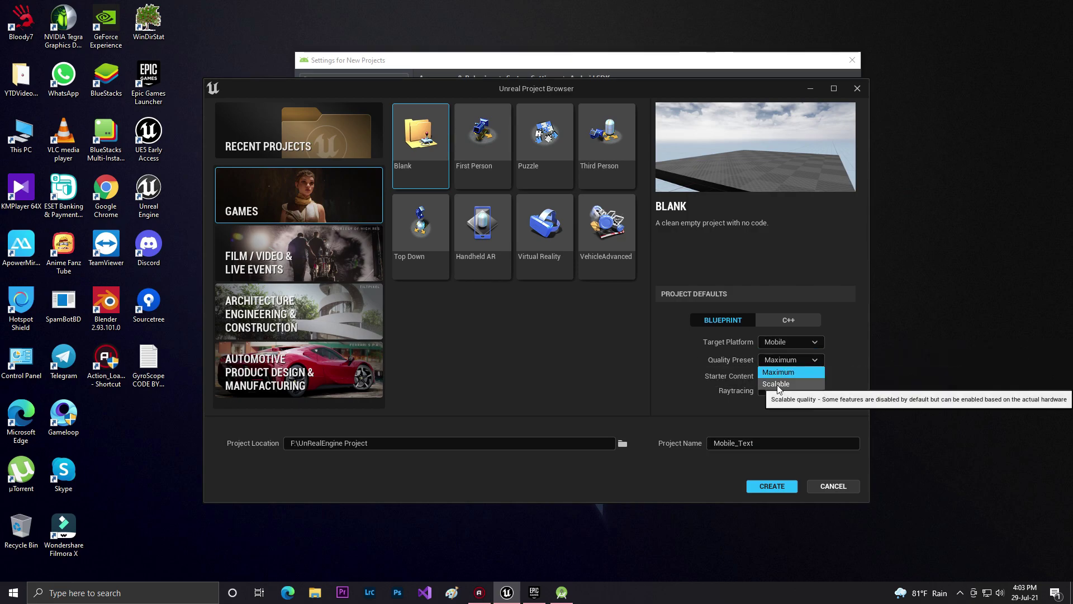
click(780, 385)
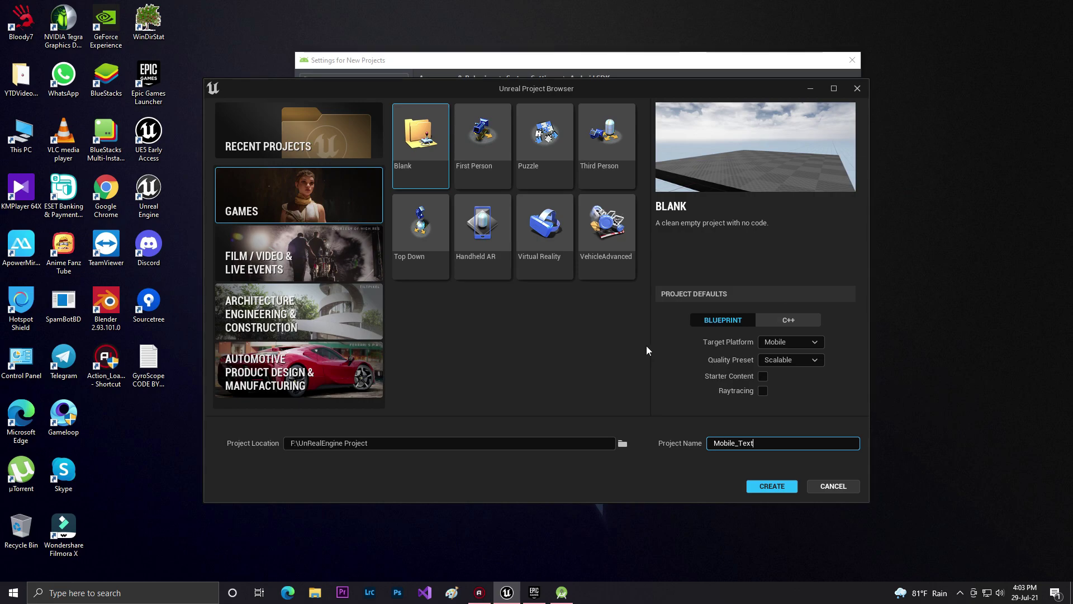
click(774, 487)
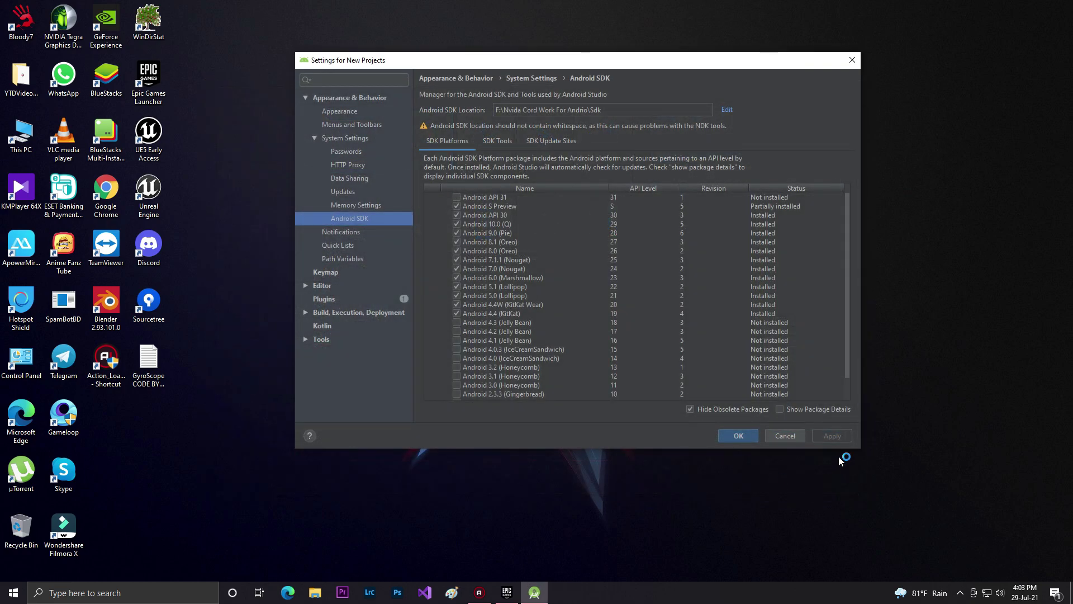
Close the Android SDK settings dialog and the Android Studio welcome window.
drag(676, 67, 578, 229)
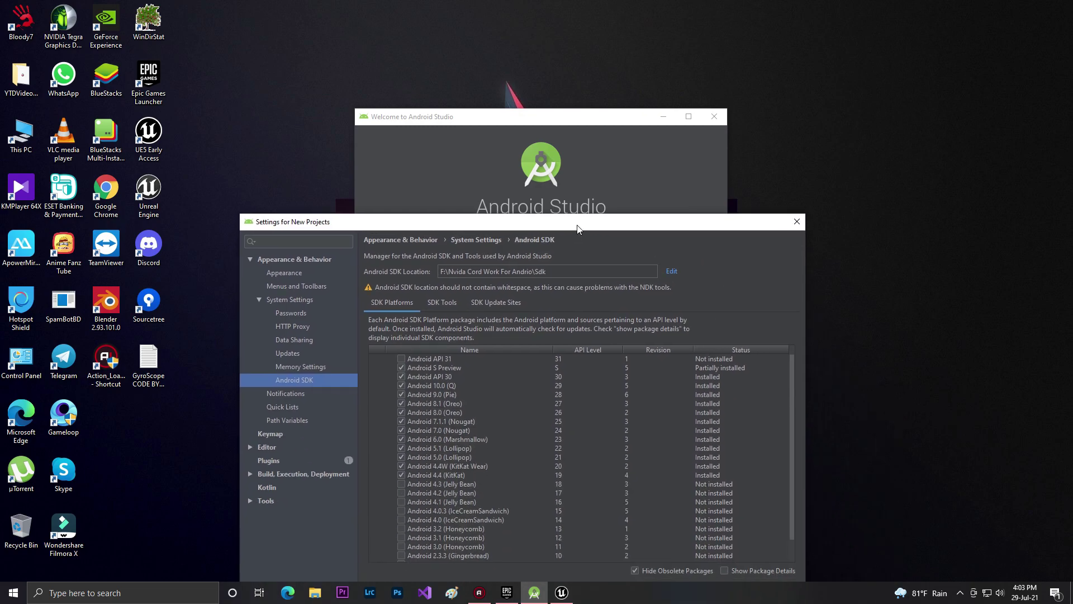
click(797, 223)
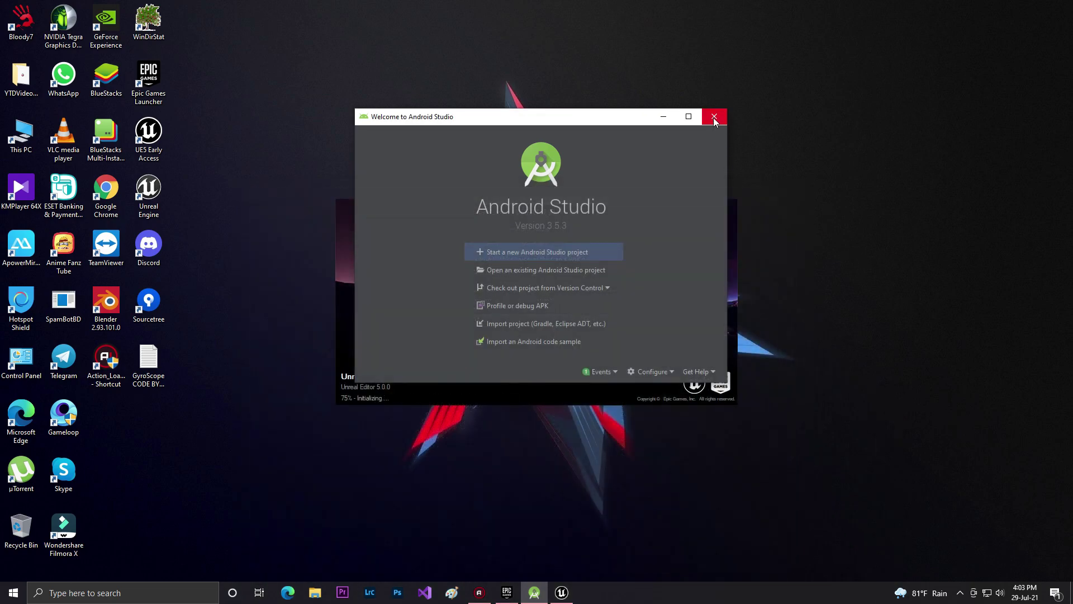
key(alt+F4)
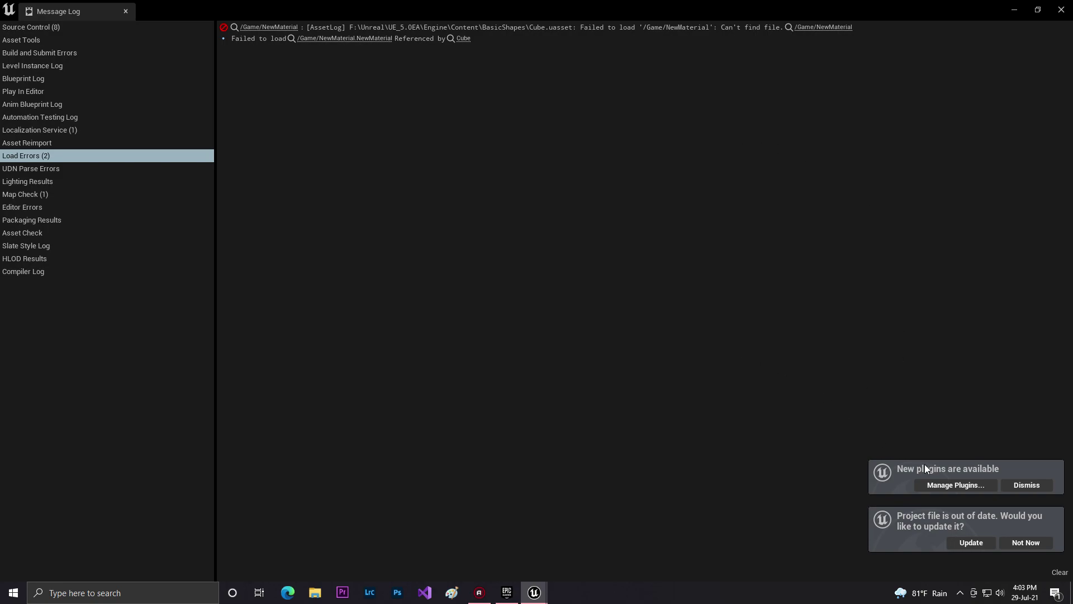
In Project Settings, set the Lumen Global Illumination and Reflection Methods to None.
click(1025, 485)
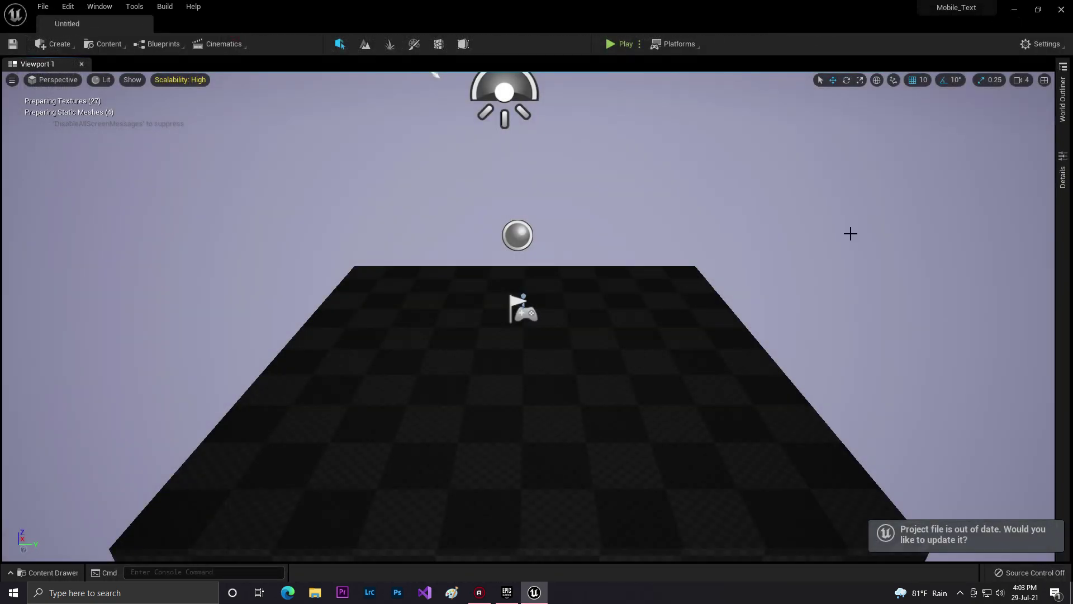
scroll(700, 285, down, 4)
right_drag(700, 285, 760, 271)
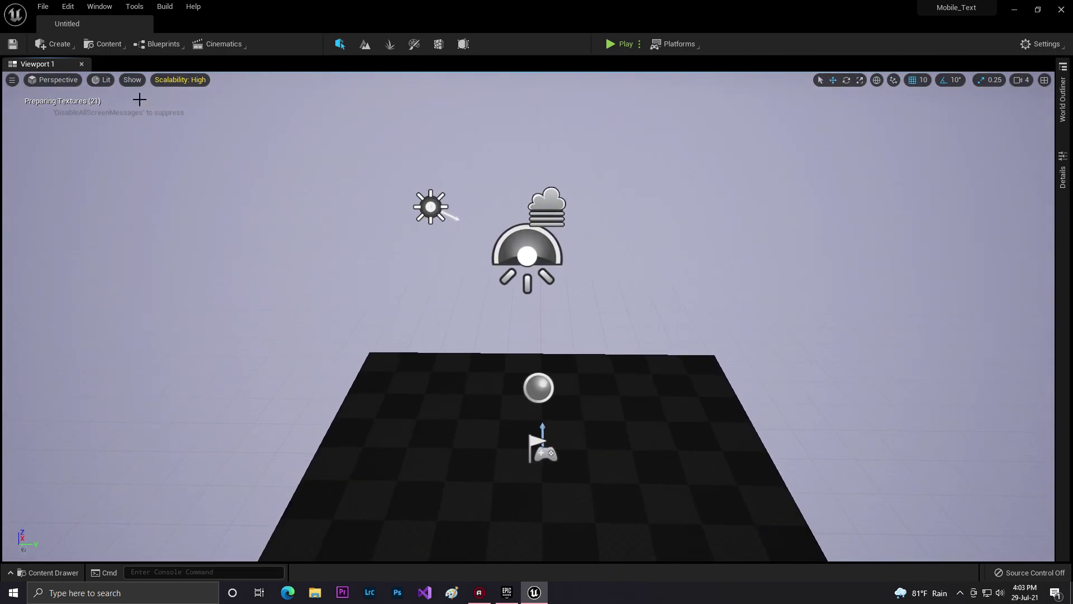
click(72, 8)
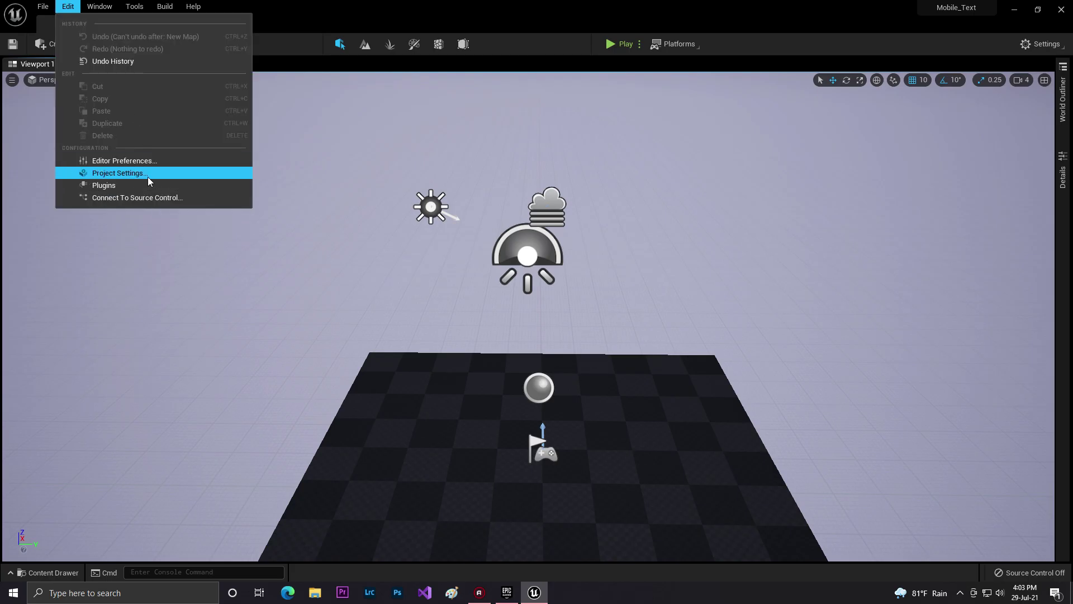
click(167, 172)
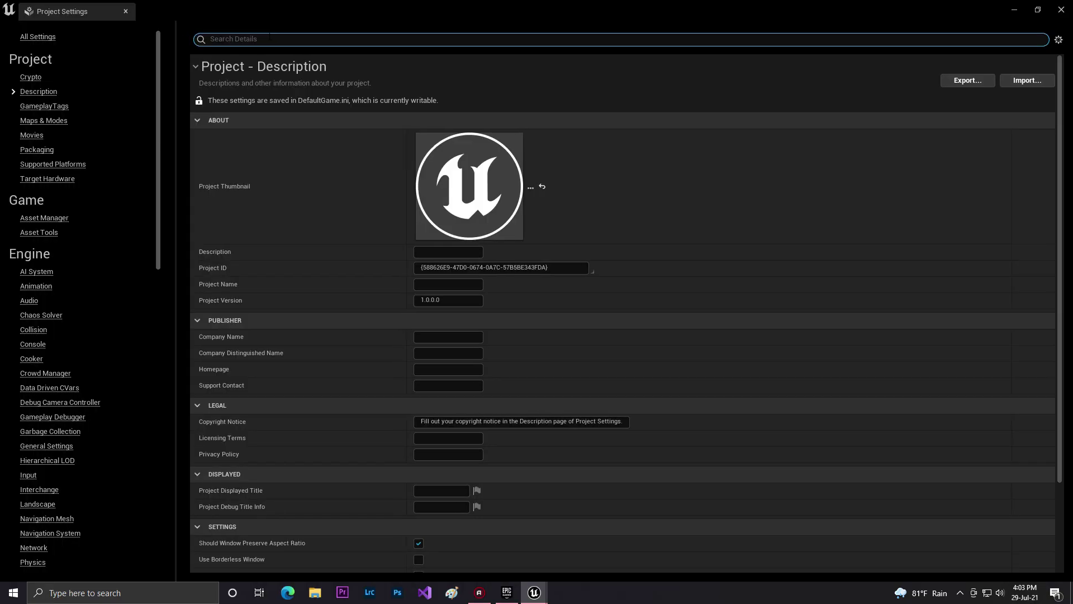
text(l)
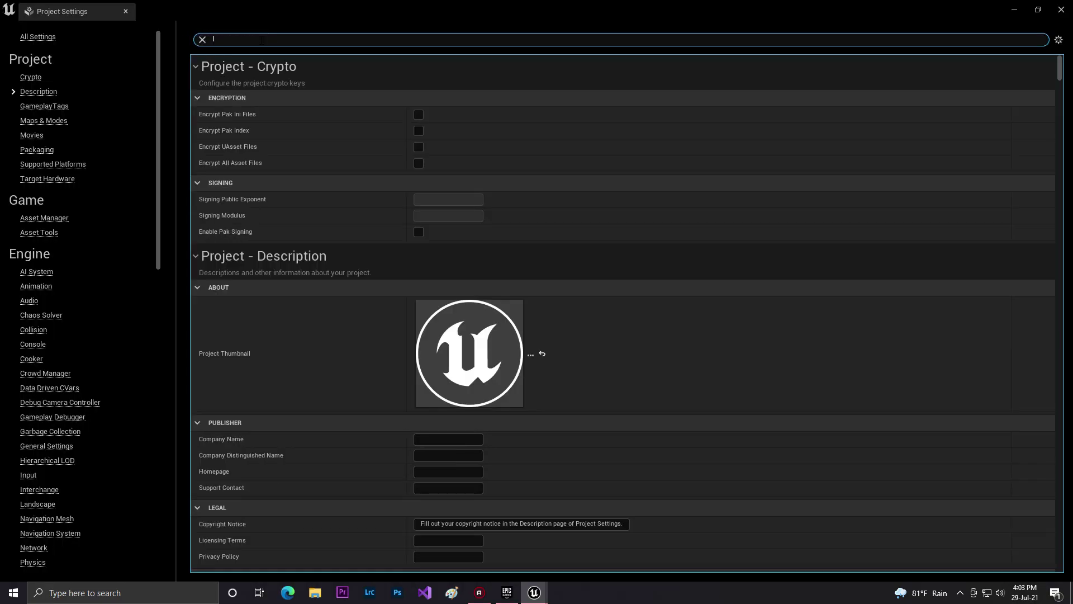
text(umen)
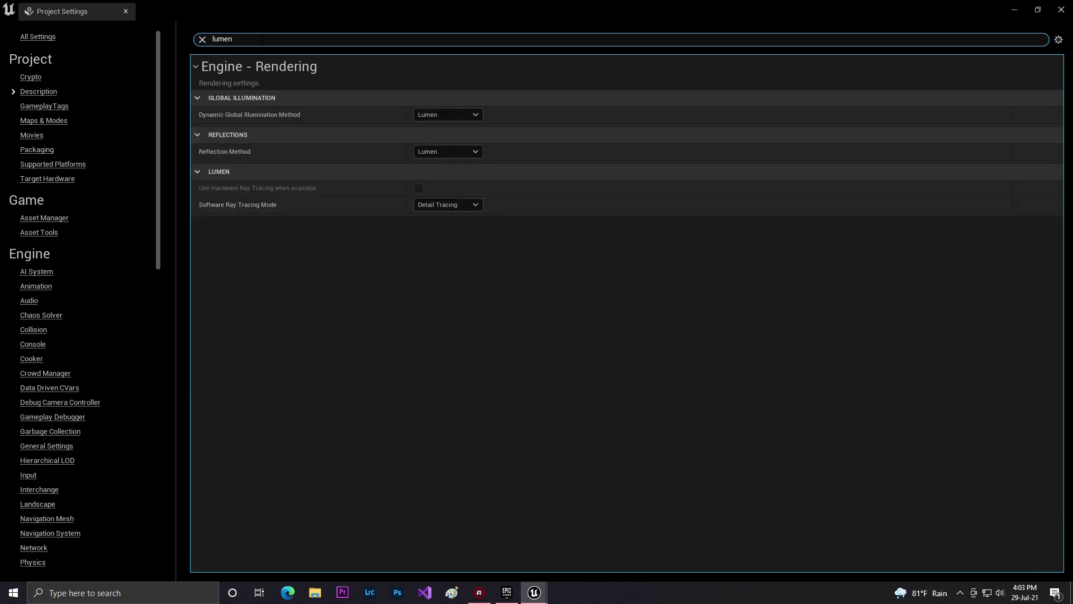
click(480, 115)
click(424, 127)
click(436, 152)
click(419, 160)
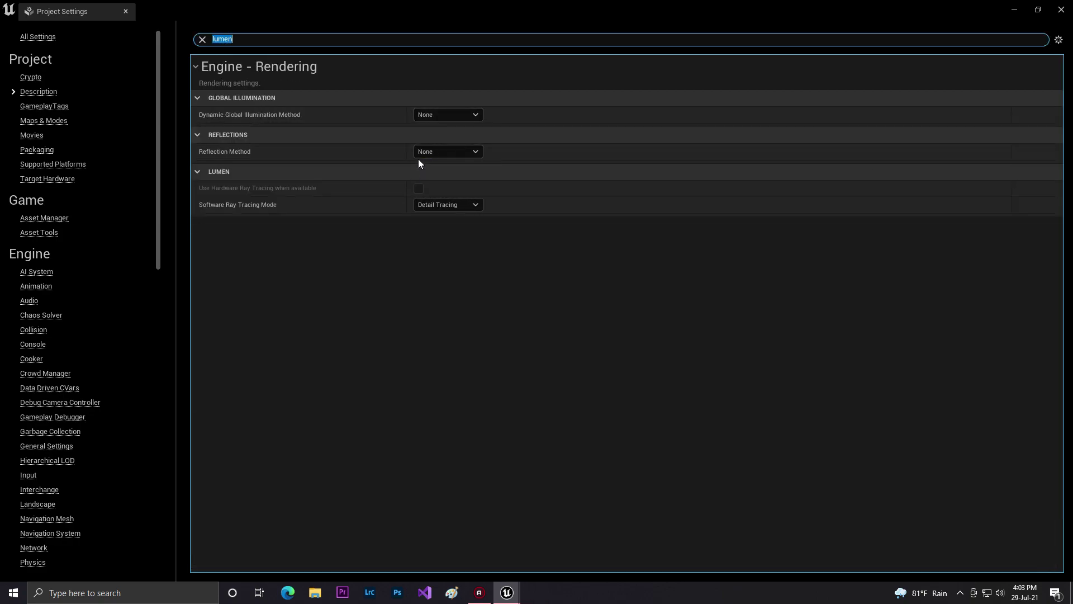
Change Shadow Map Method from Virtual Shadow Maps to regular Shadow Maps.
key(BackSpace)
text(shdow)
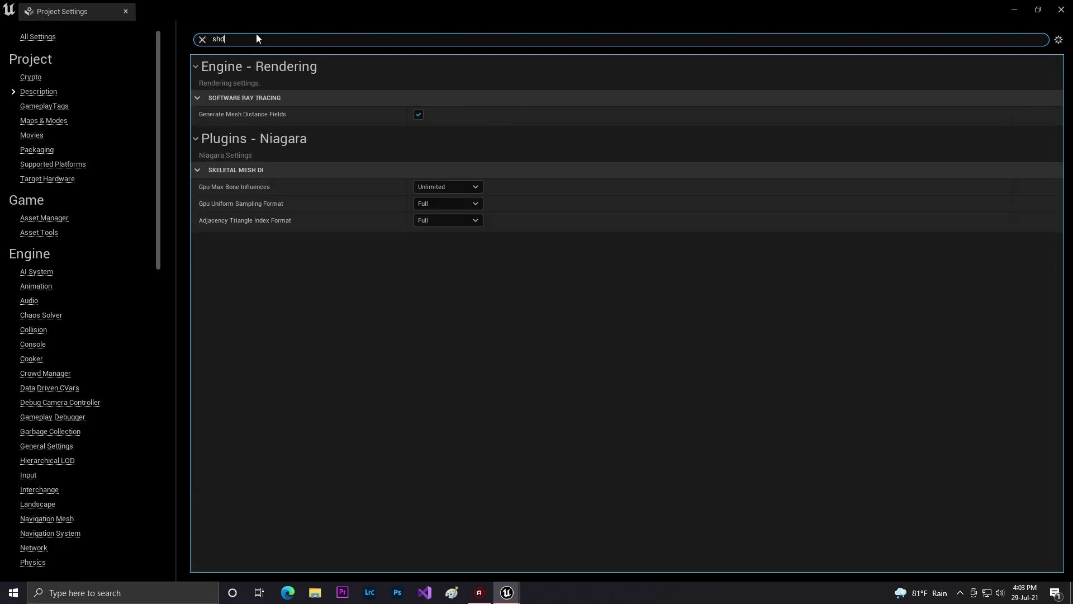
key(BackSpace)
key(BackSpace)
key(BackSpace)
text(adow)
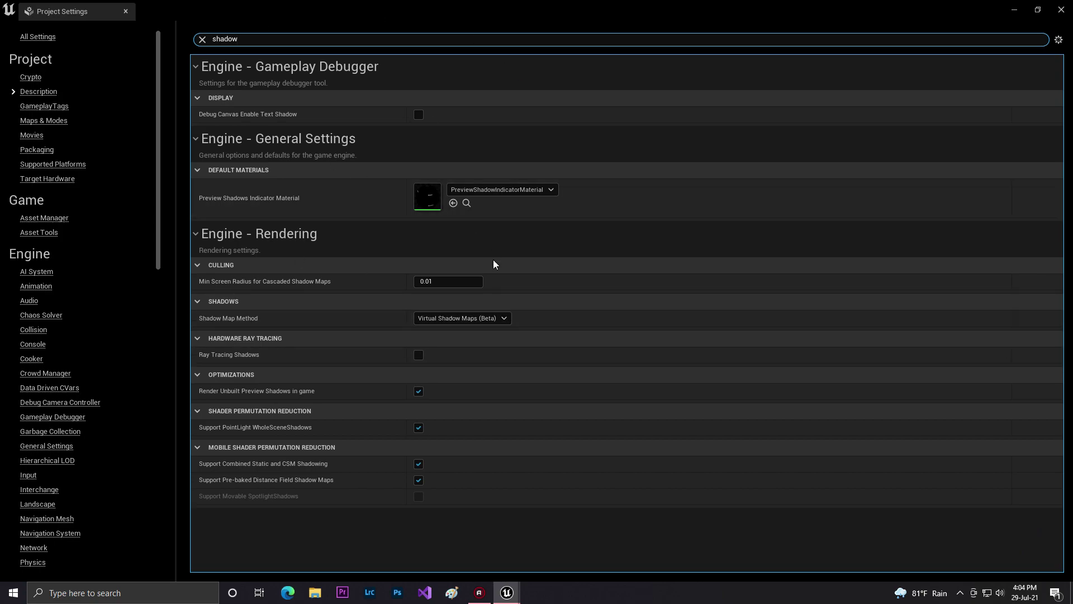
click(463, 317)
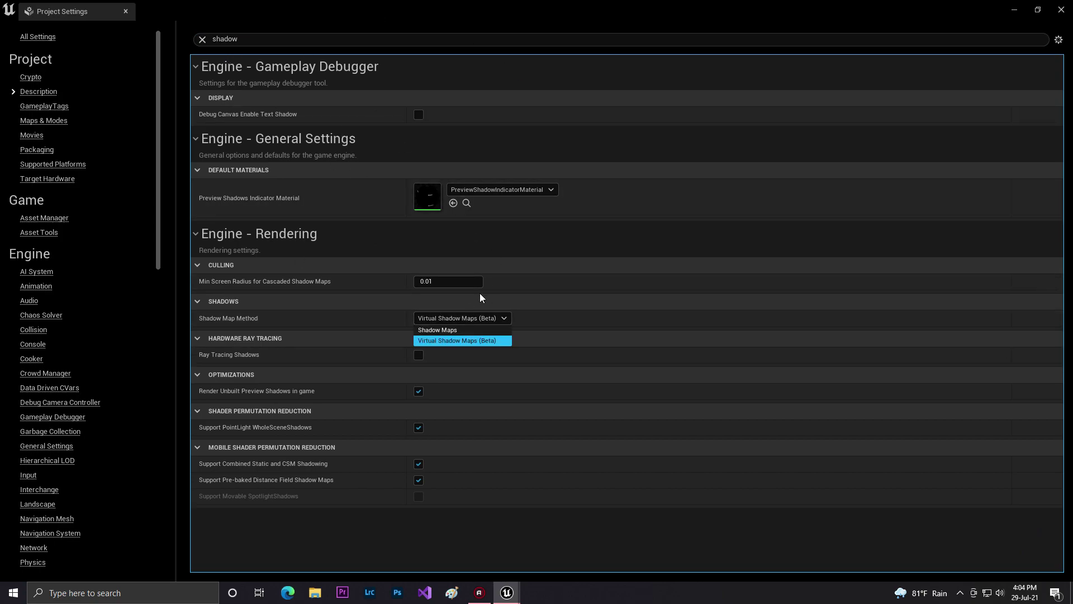
click(430, 331)
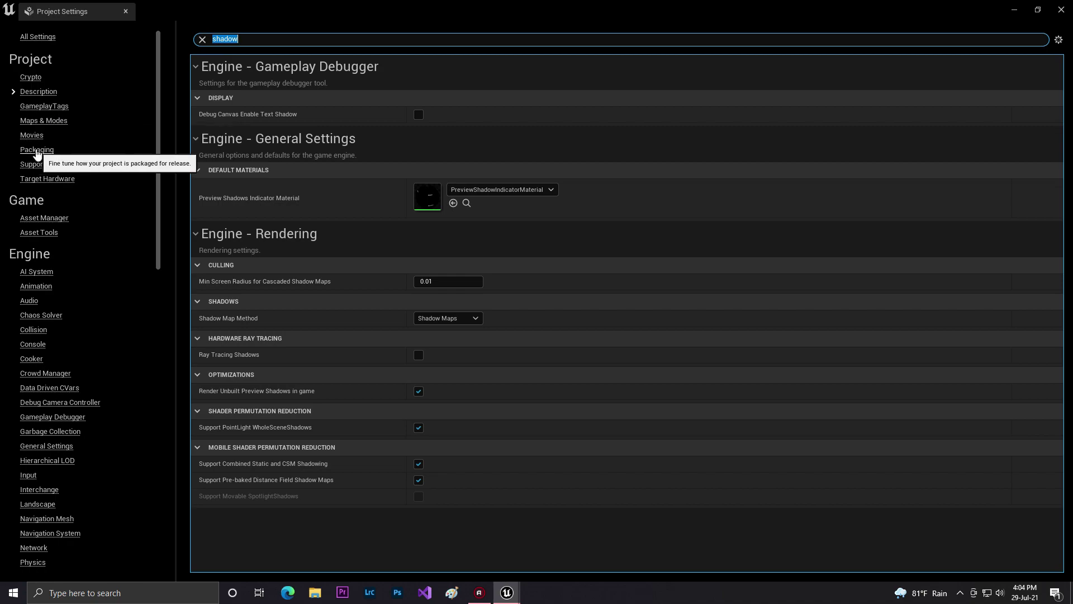
Open the Packaging settings and empty the Ini Key Blacklist.
click(37, 150)
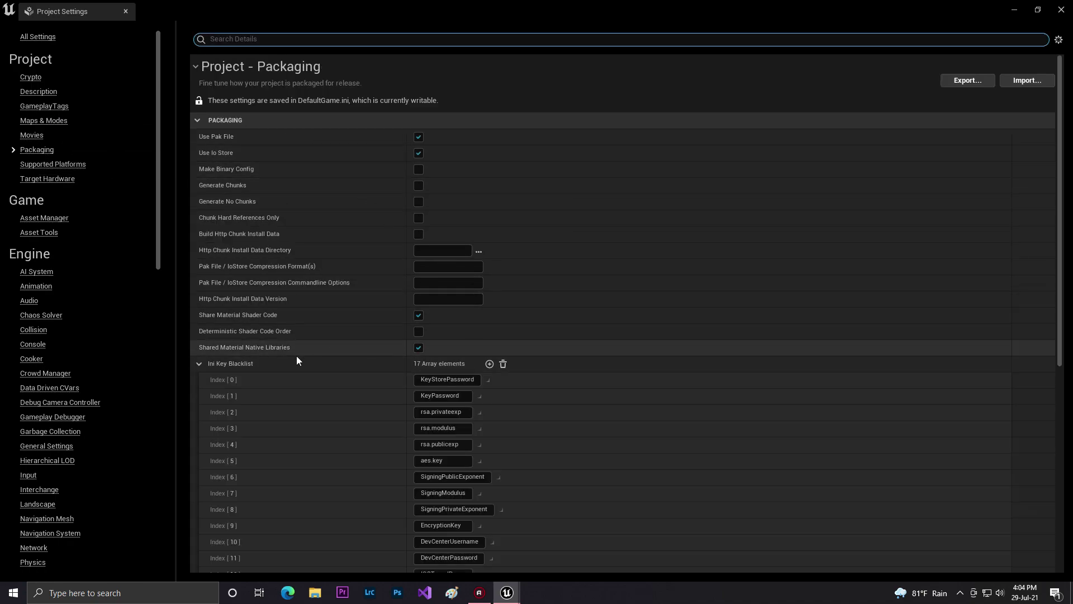
scroll(464, 364, down, 2)
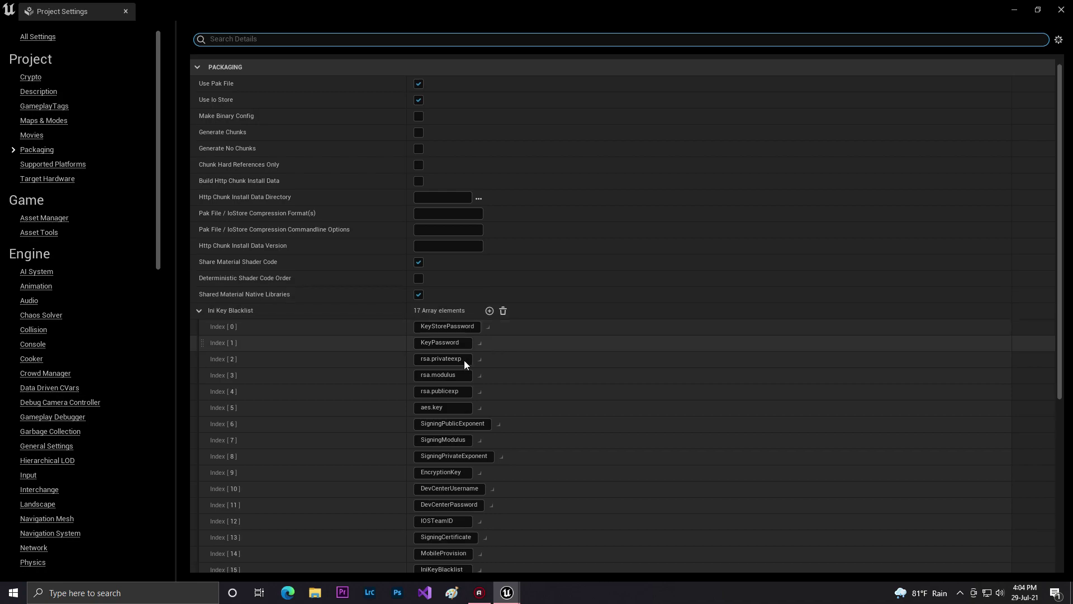
scroll(464, 360, down, 2)
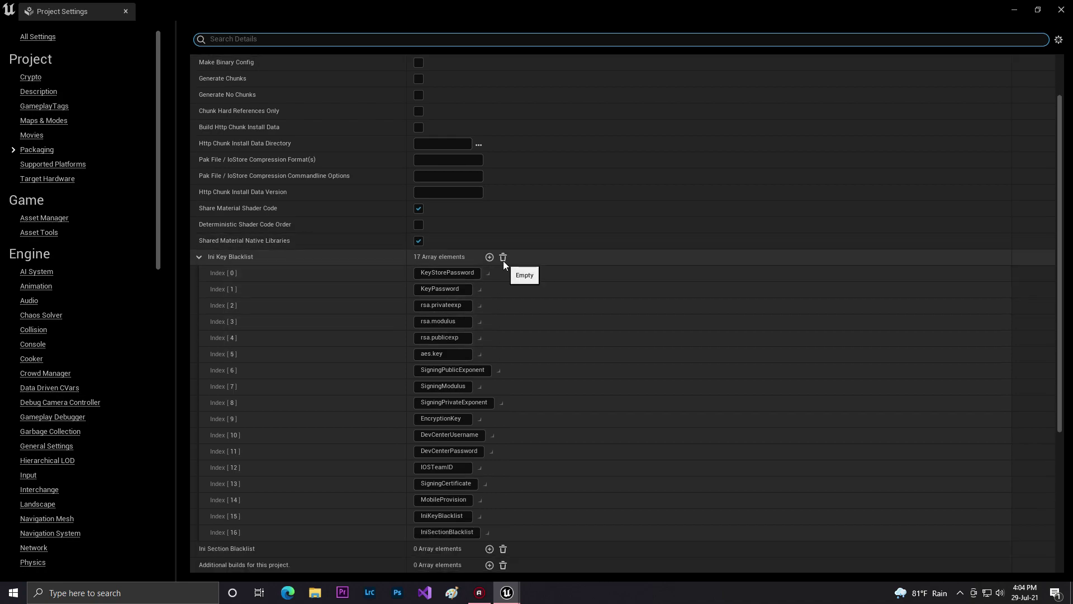
click(504, 258)
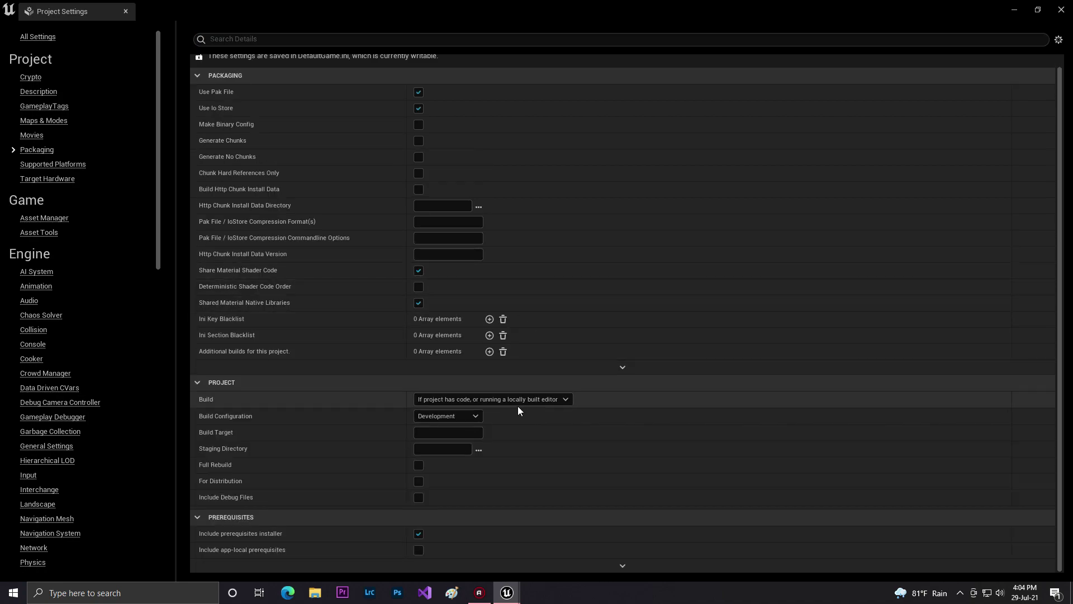
In the advanced packaging options, enable Create compressed cooked packages and Cook only maps.
click(622, 367)
scroll(313, 383, down, 7)
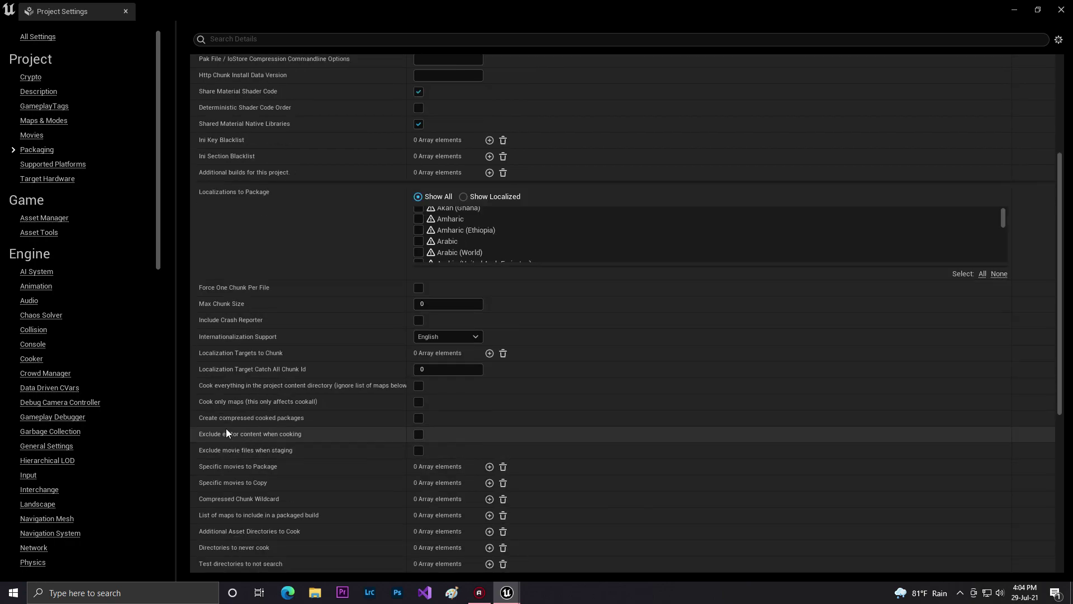
click(420, 421)
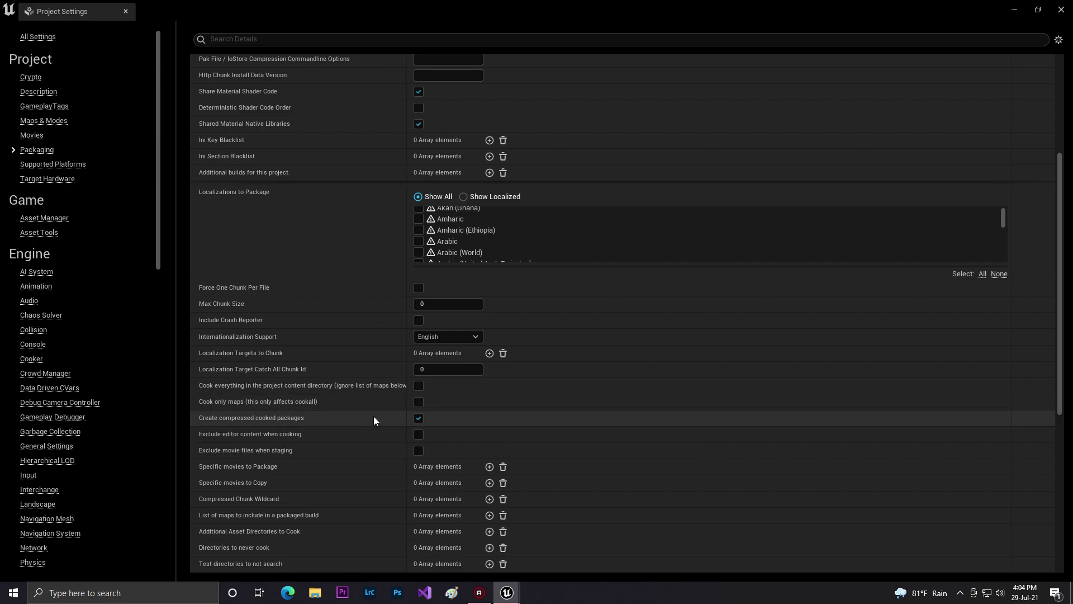
click(420, 401)
scroll(302, 308, up, 4)
scroll(297, 303, up, 3)
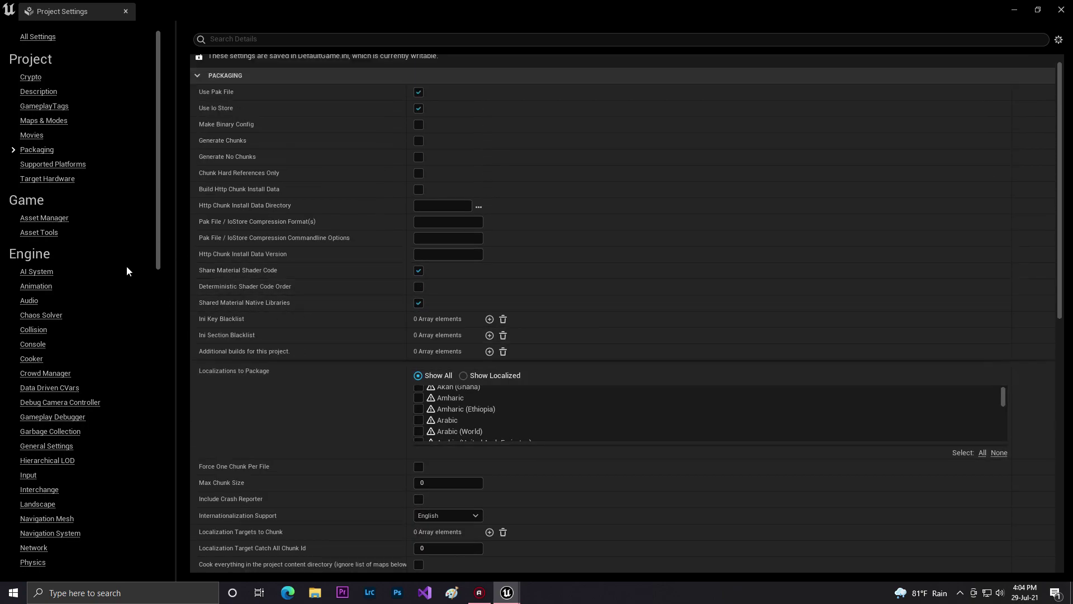
scroll(28, 337, down, 9)
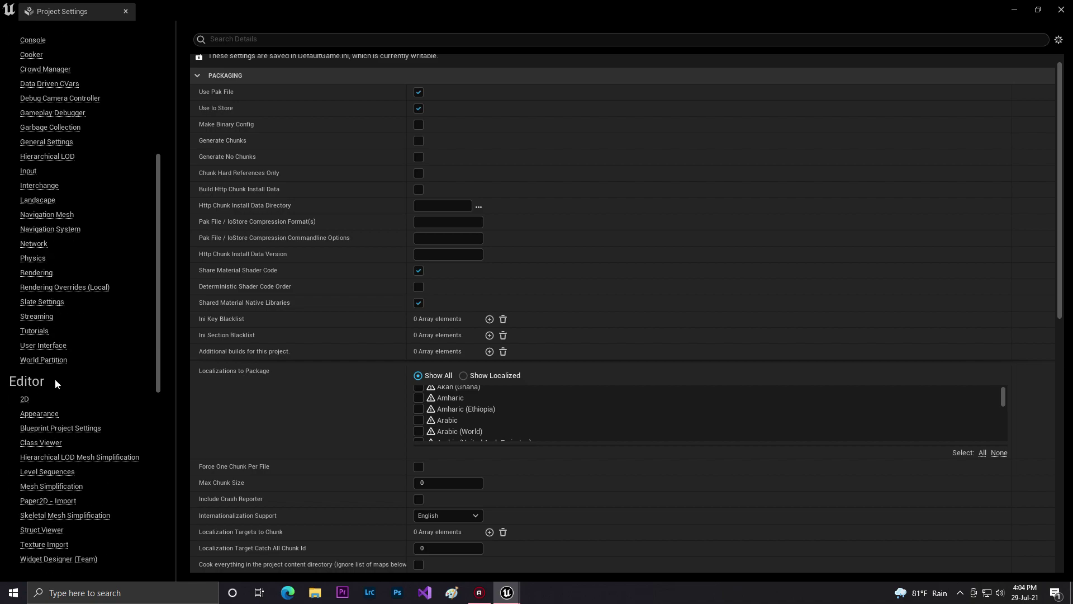
Configure the project for Android and set the package name to com.iig.mmsd.
click(35, 404)
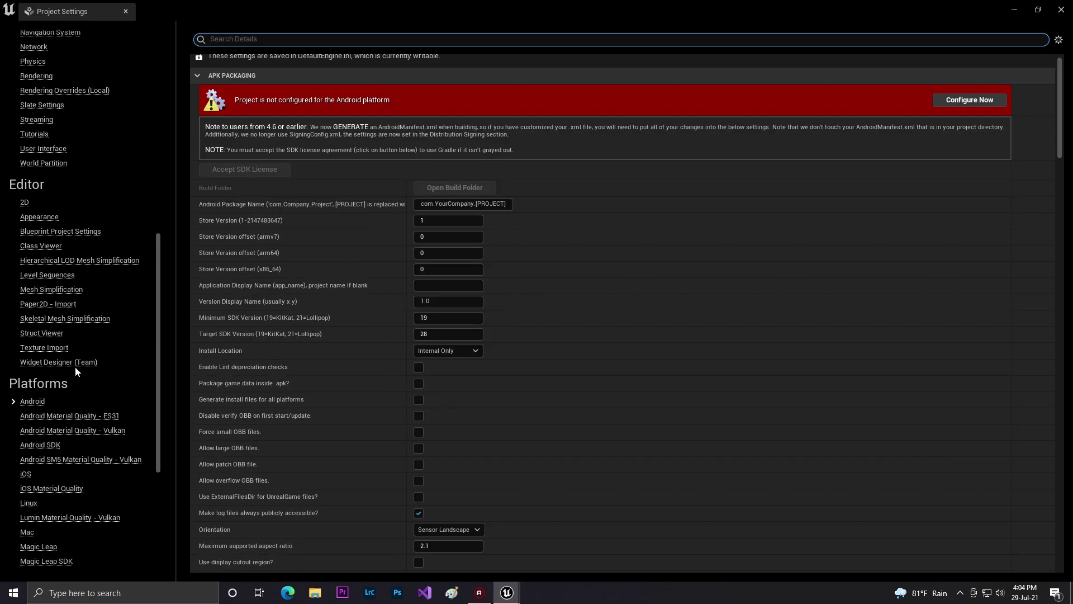
click(969, 100)
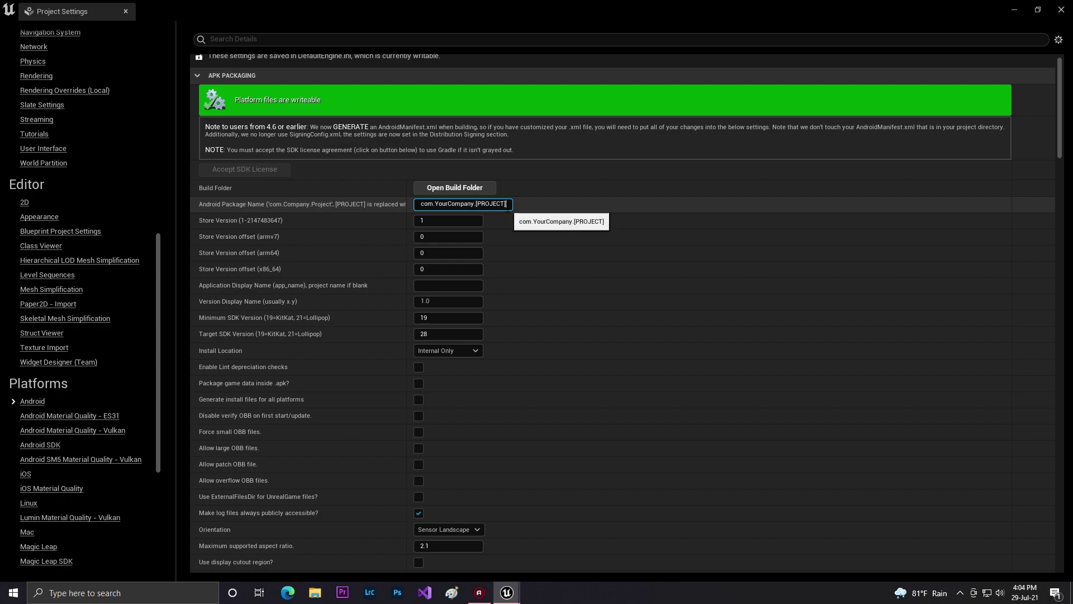
key(BackSpace)
key(BackSpace)
key(BackSpace)
key(BackSpace)
key(BackSpace)
key(BackSpace)
key(BackSpace)
key(BackSpace)
key(BackSpace)
key(BackSpace)
key(BackSpace)
key(BackSpace)
key(BackSpace)
key(BackSpace)
key(BackSpace)
key(BackSpace)
key(BackSpace)
key(BackSpace)
key(BackSpace)
key(BackSpace)
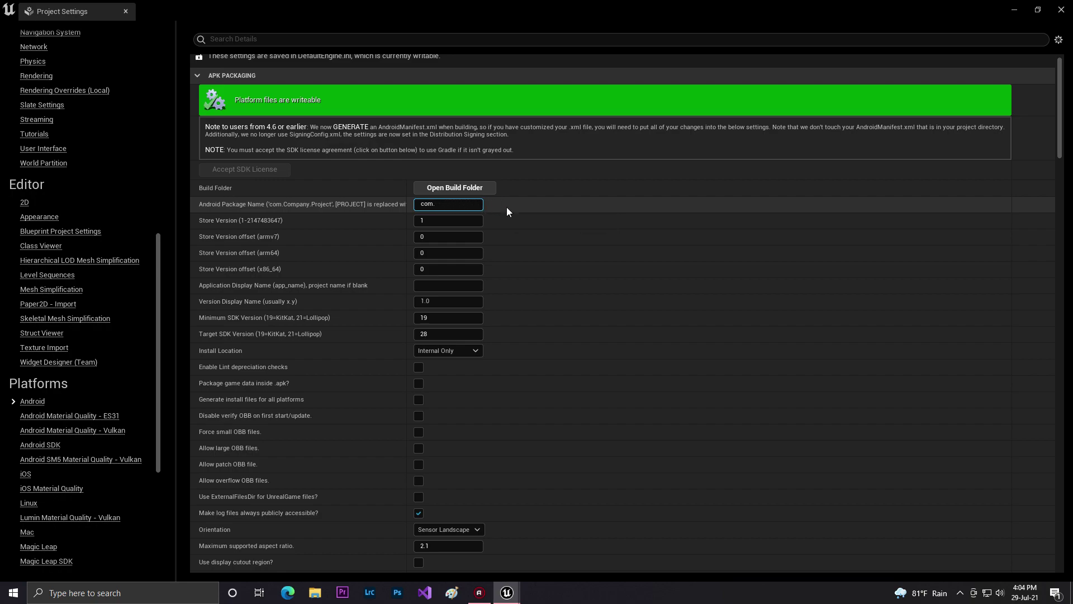
text(iig.mmsd)
key(Return)
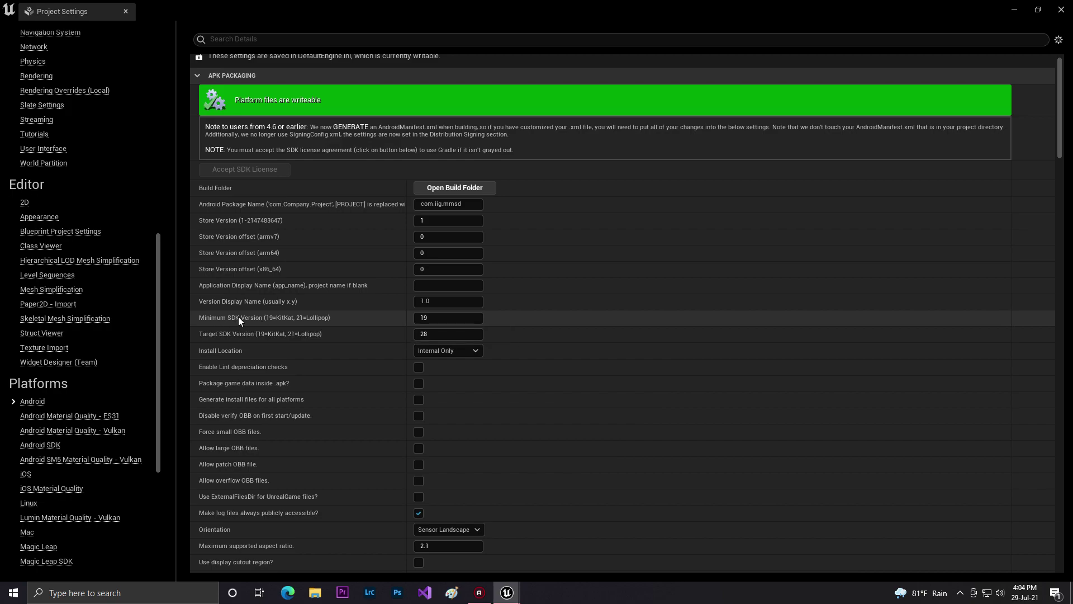
Edit the target SDK version, set Install Location to Auto, and review the remaining Android options.
mouse_move(273, 321)
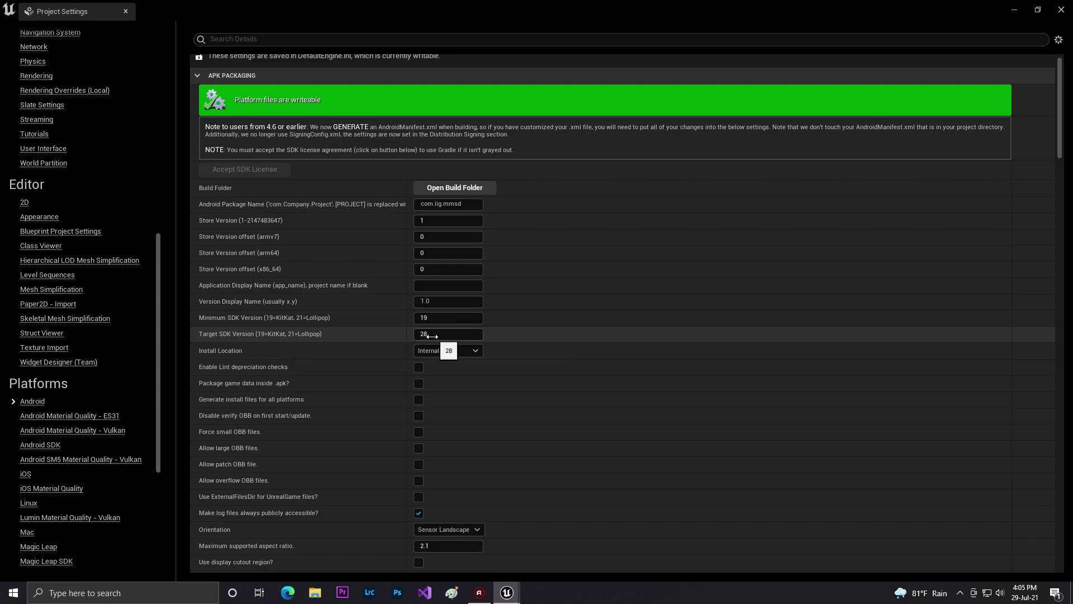
click(432, 336)
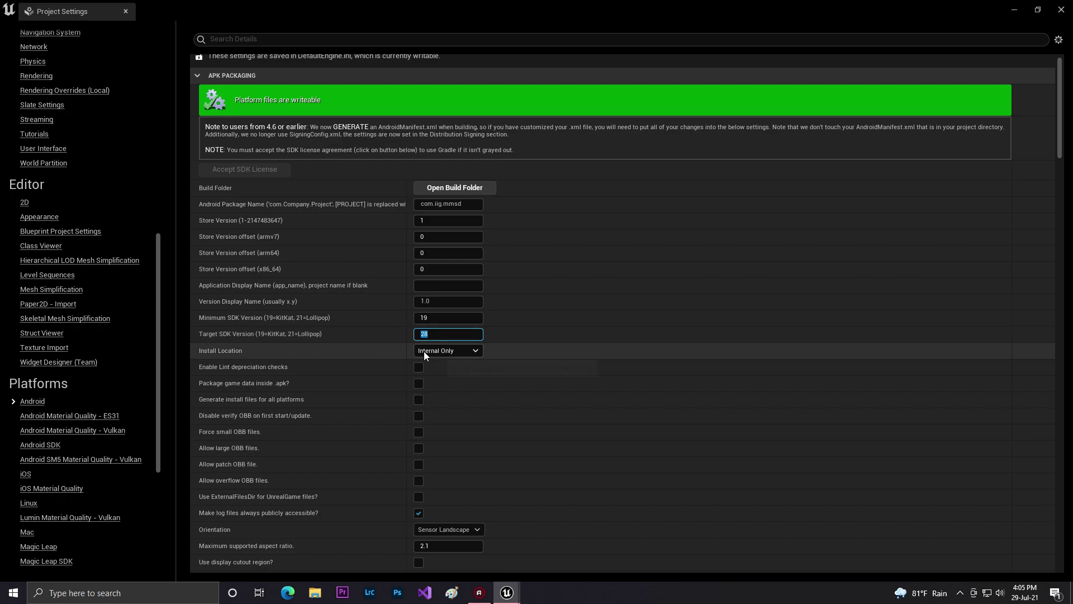
scroll(319, 337, down, 1)
scroll(318, 333, down, 4)
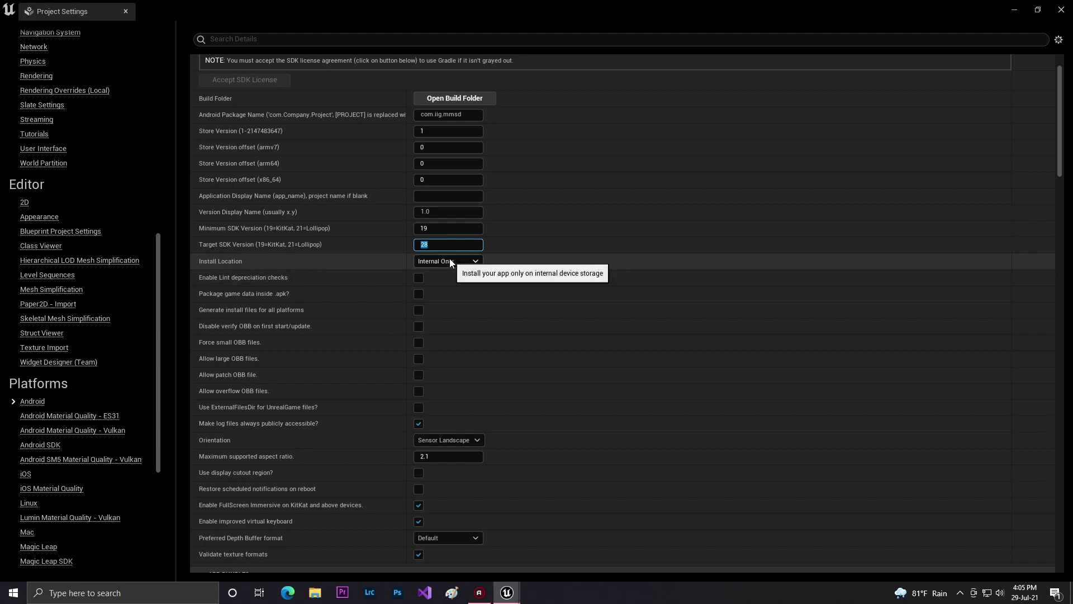
click(449, 260)
click(435, 295)
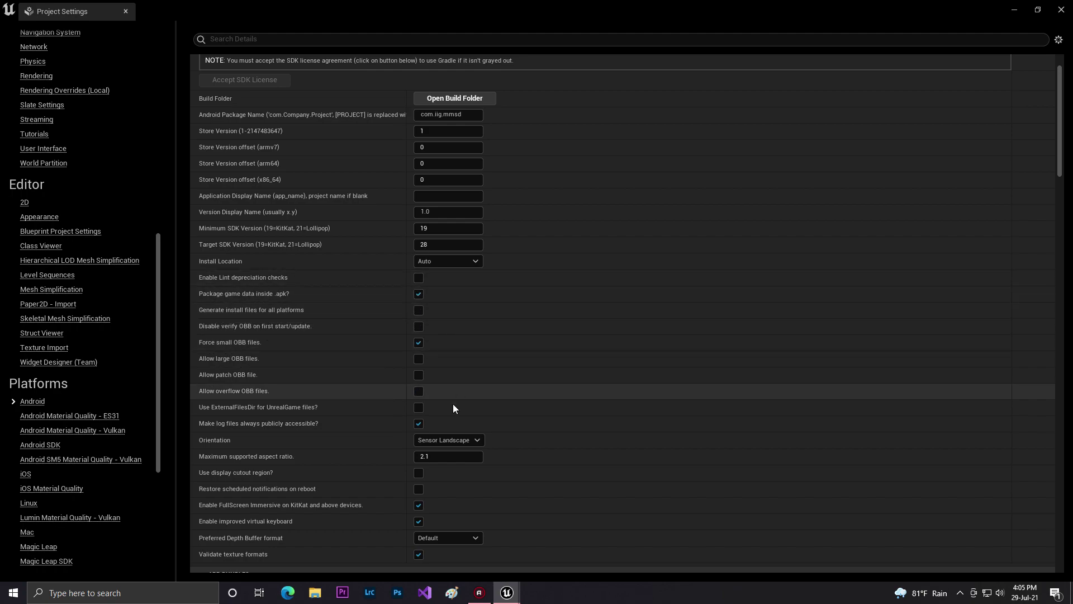
scroll(345, 443, down, 5)
scroll(415, 433, down, 9)
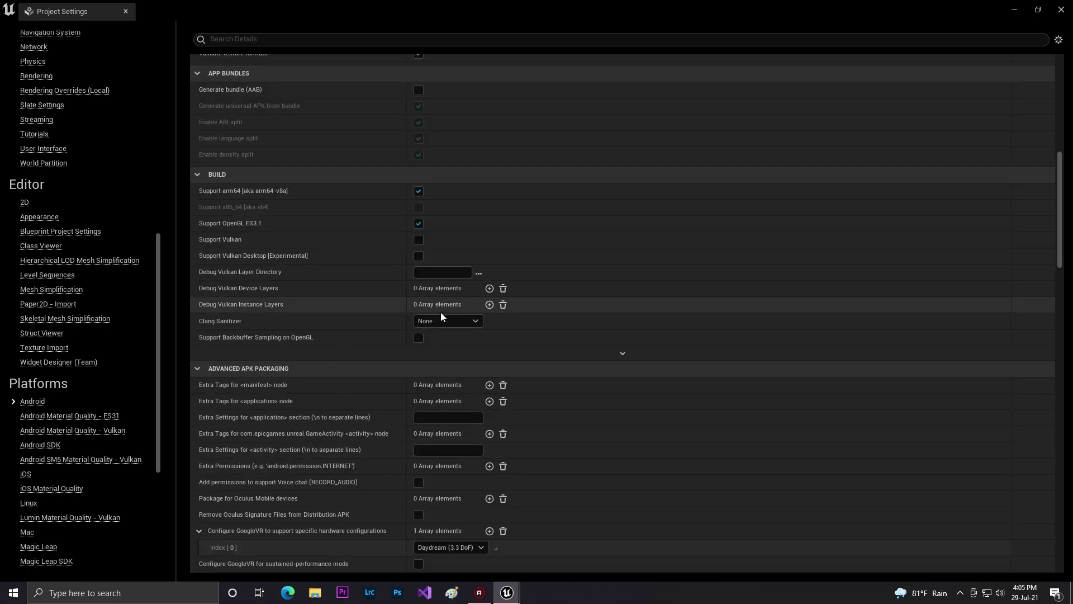
scroll(445, 380, down, 8)
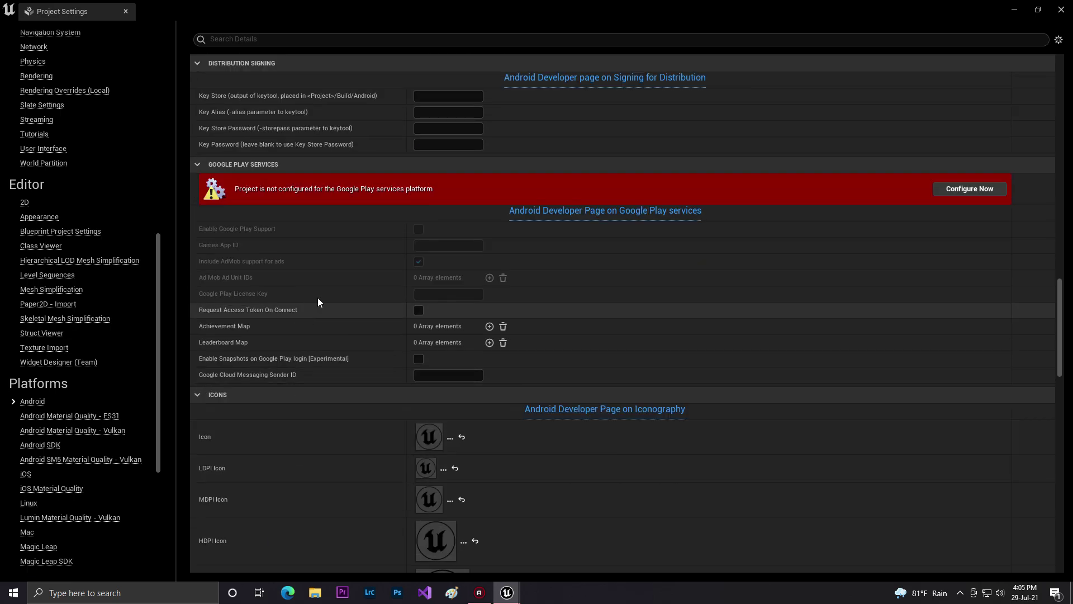
scroll(405, 461, down, 9)
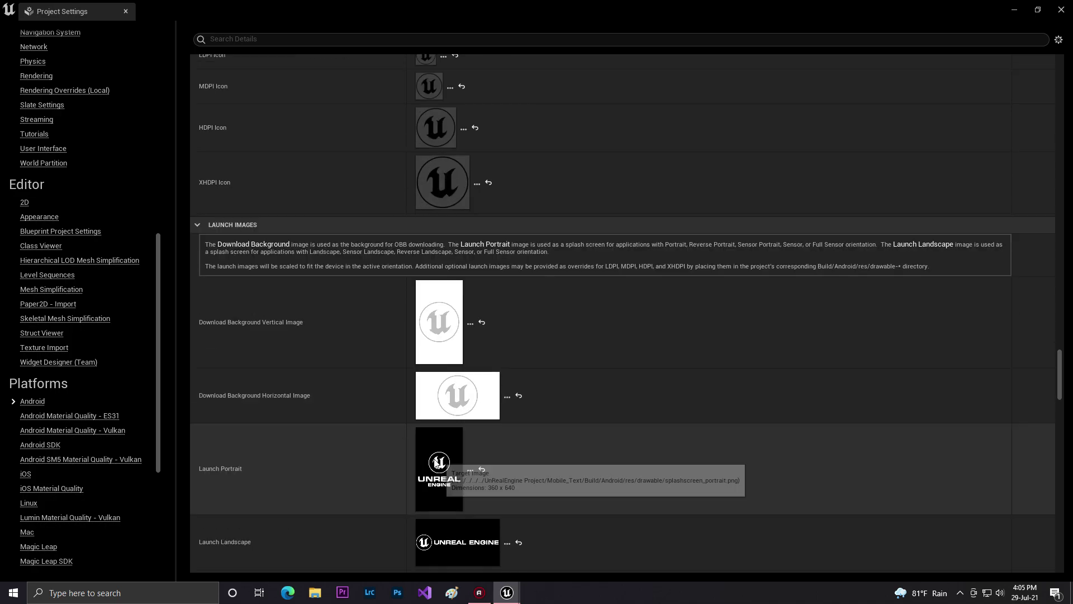
scroll(458, 227, down, 7)
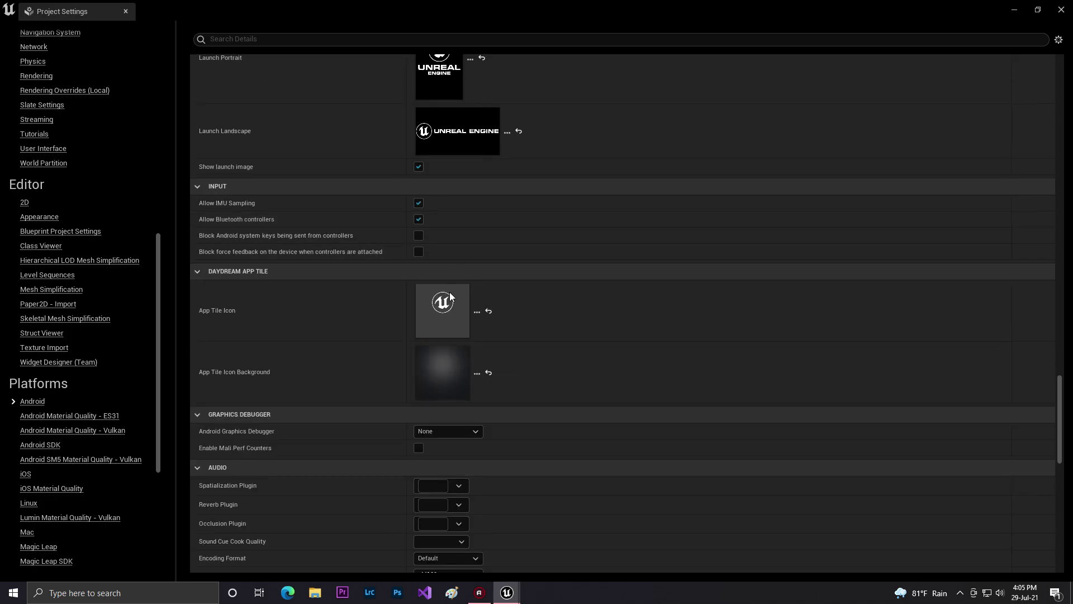
scroll(55, 349, down, 3)
scroll(55, 349, down, 1)
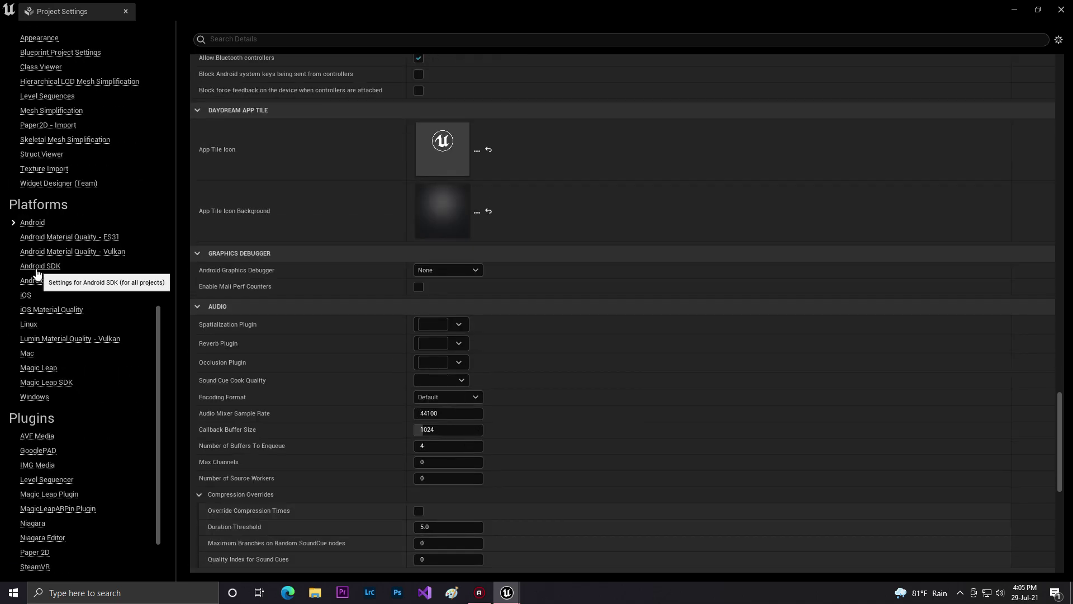
Set the Android SDK location to the Sdk folder in F:/Nvida Cord Work For Andrio.
click(36, 269)
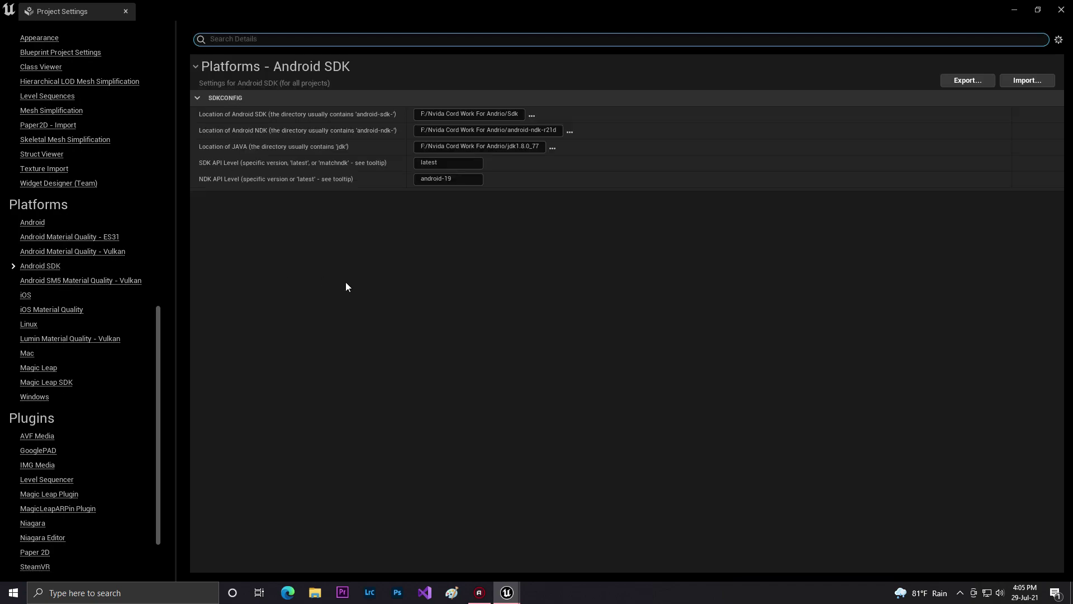
click(532, 114)
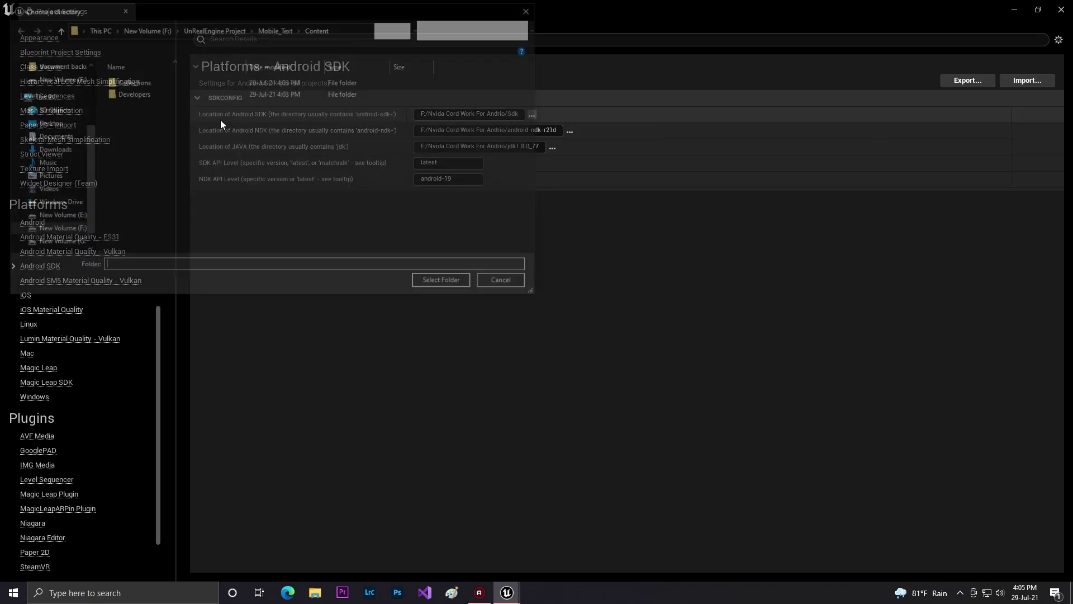
click(274, 28)
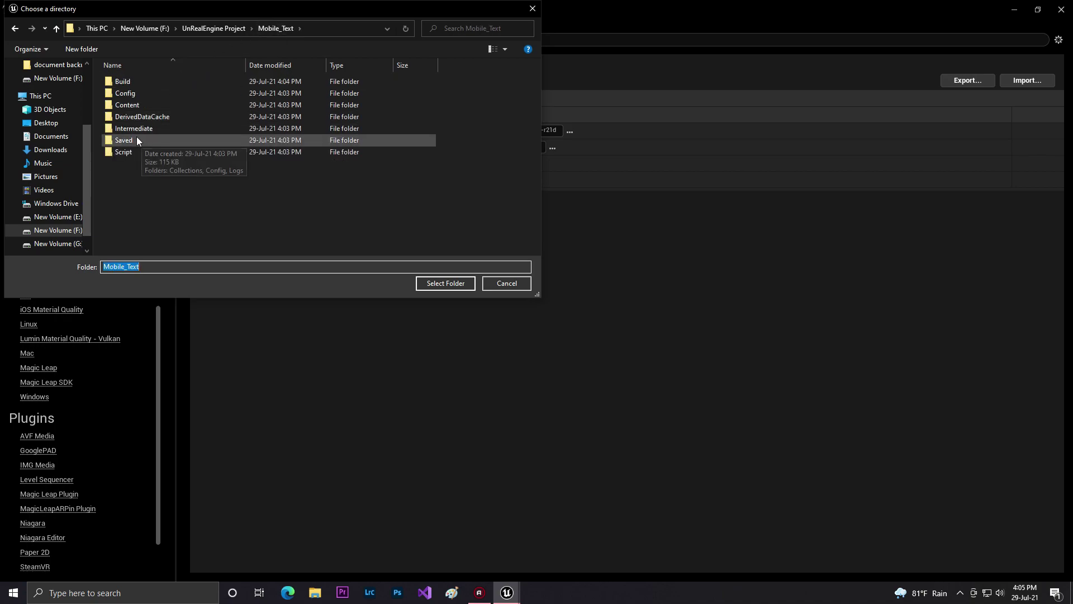
click(225, 31)
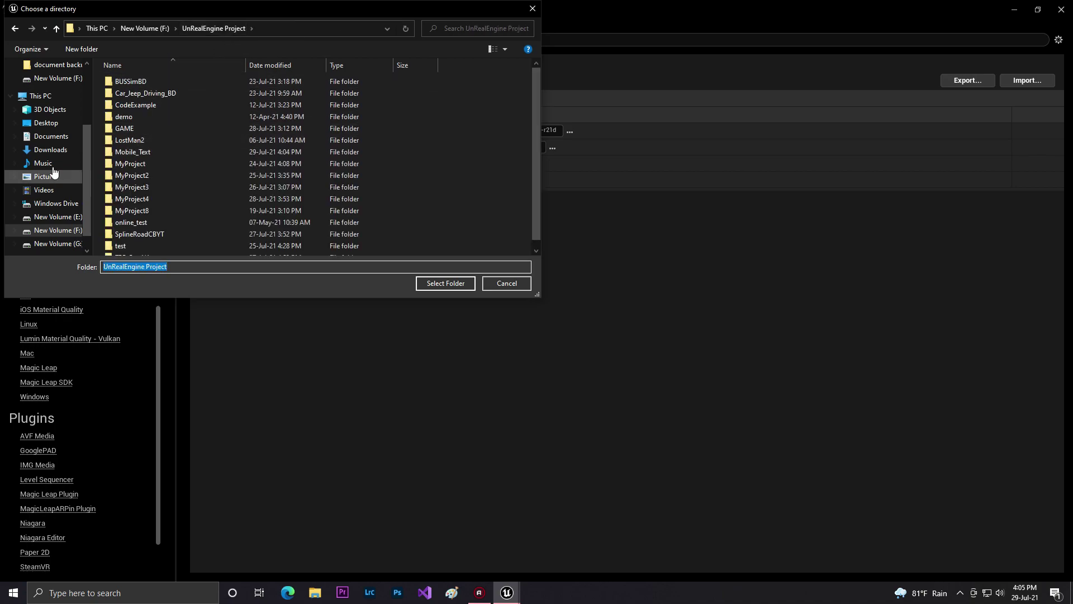
key(alt+Up)
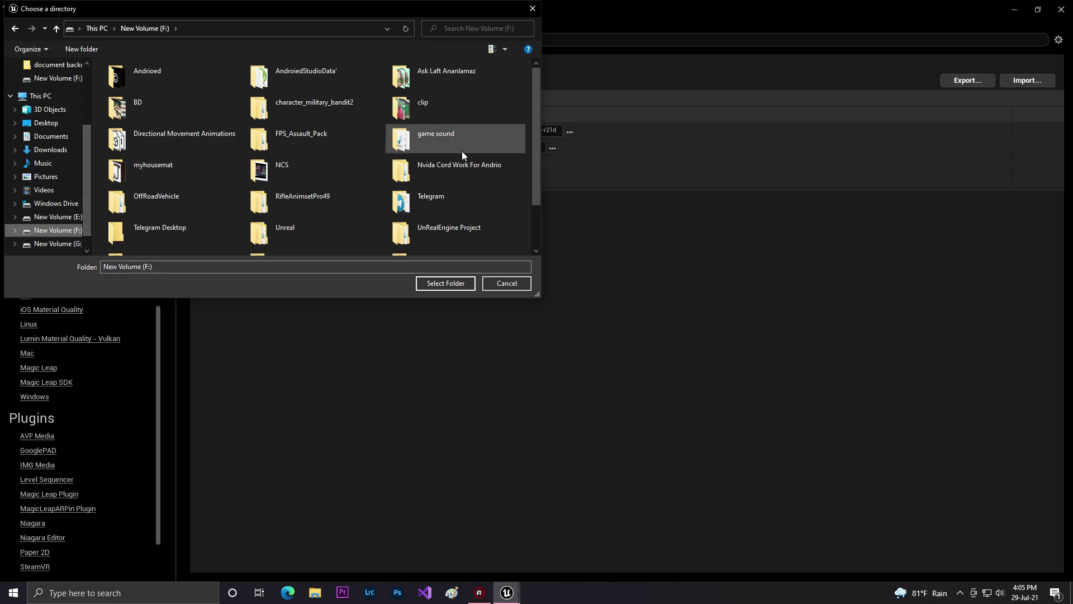
double_click(455, 169)
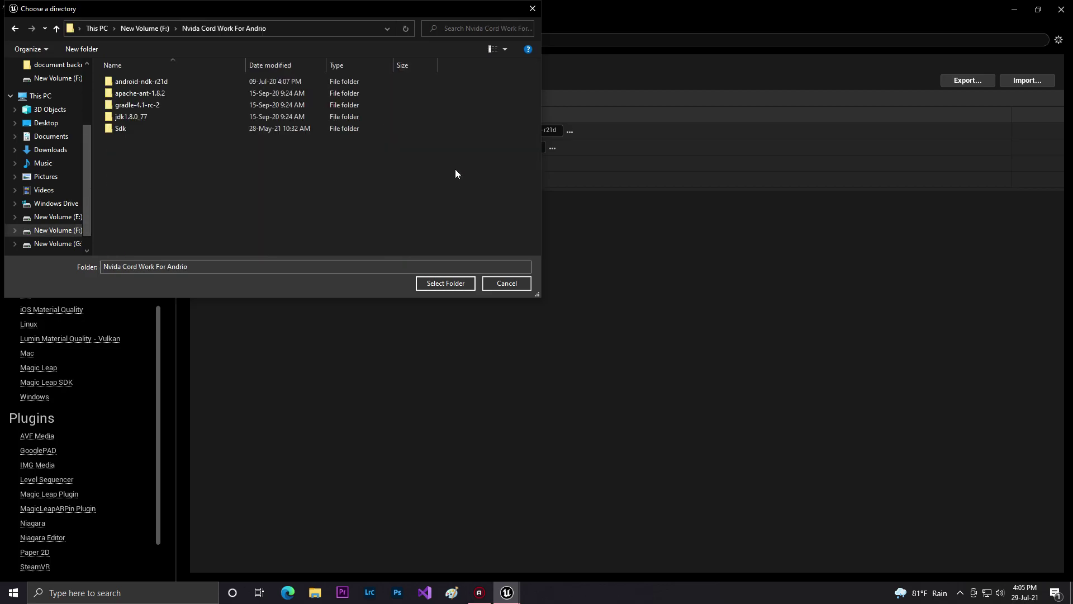
click(142, 129)
click(445, 283)
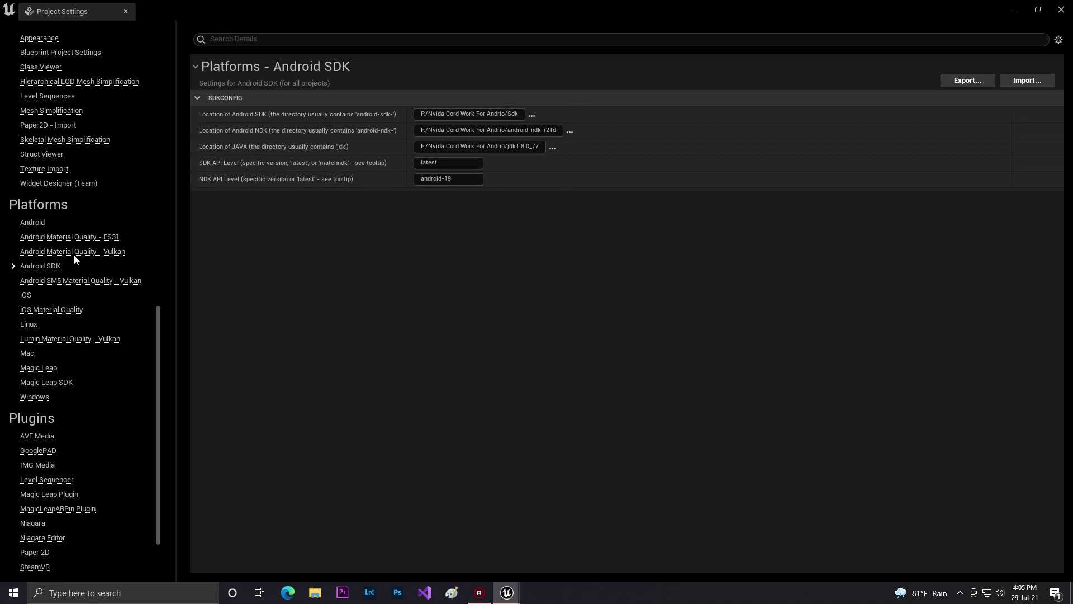
Return to the Android platform settings and scroll through them.
click(42, 225)
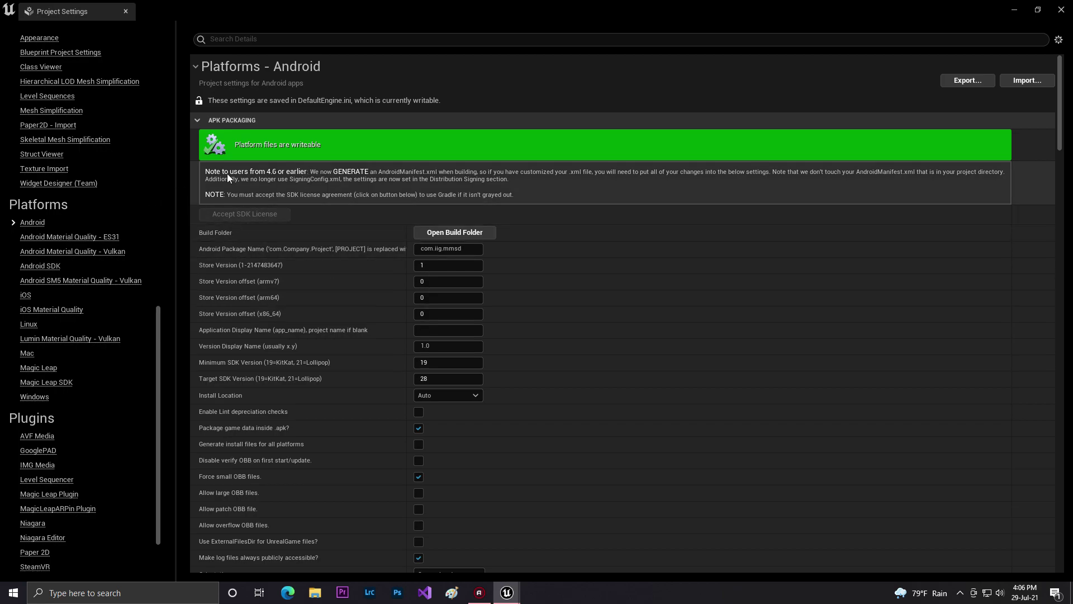
drag(1061, 139, 1048, 299)
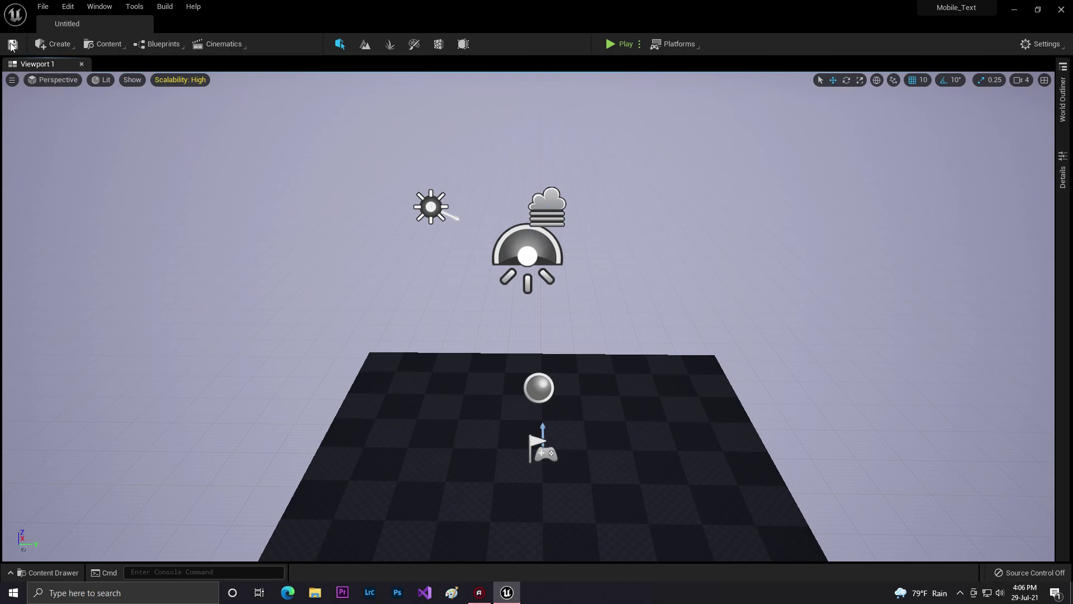
Save the untitled level as NewMap.
click(12, 44)
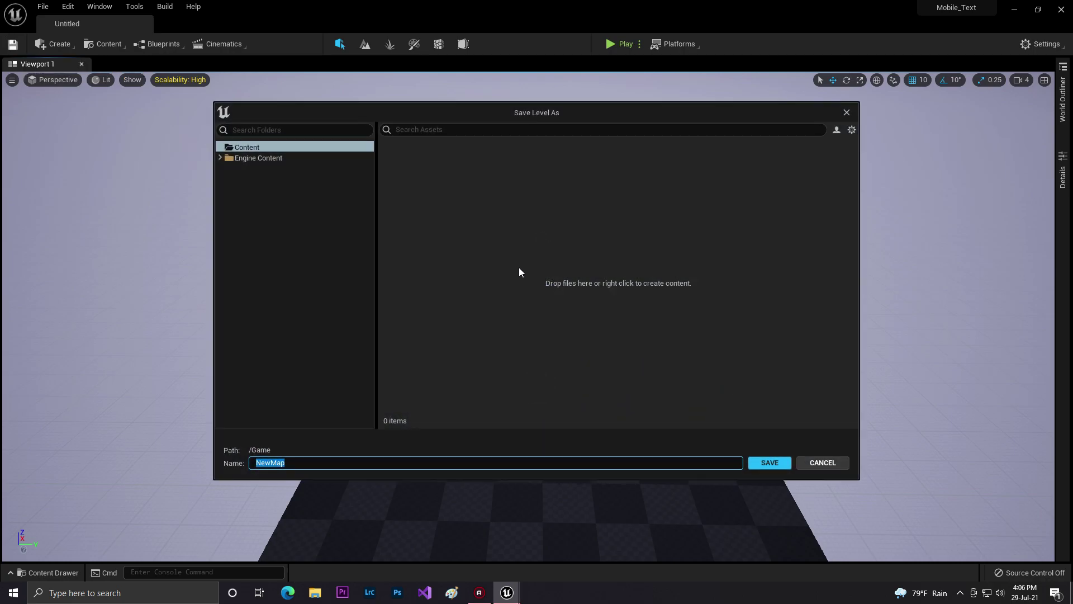
click(769, 462)
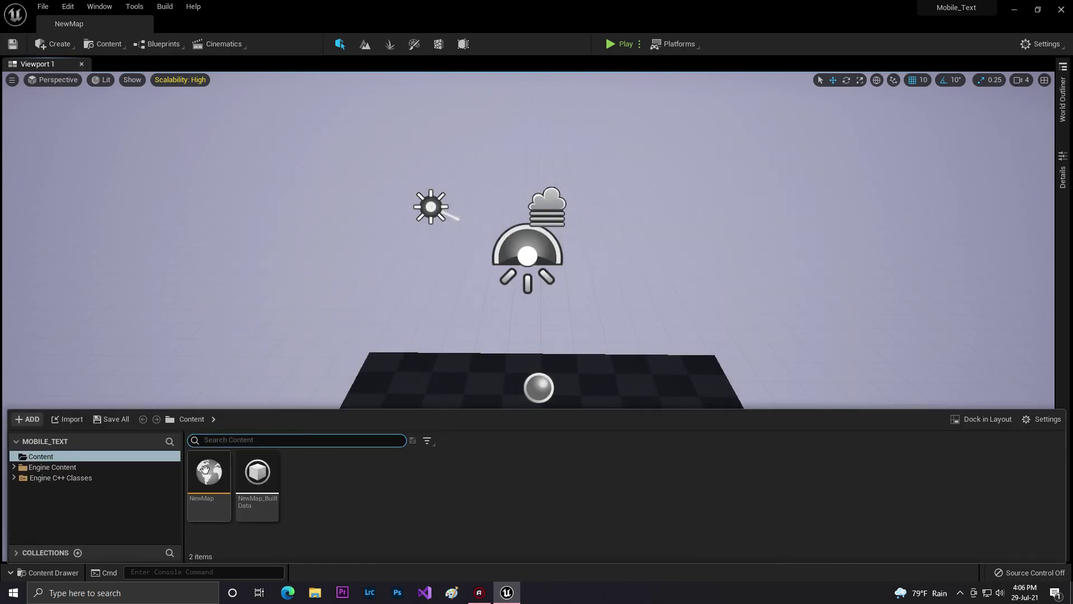
click(569, 467)
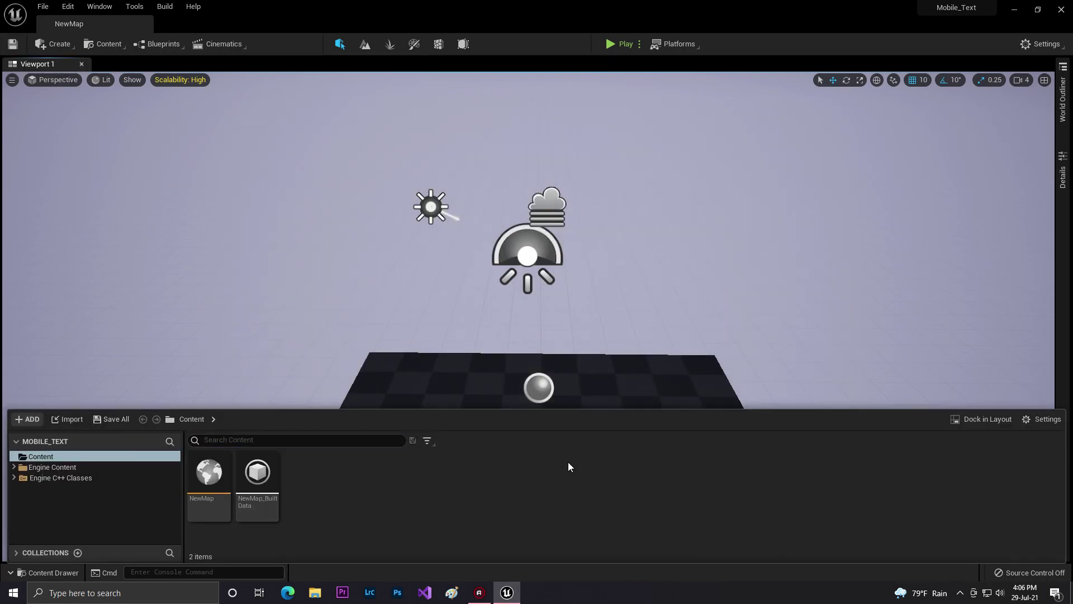
In Maps & Modes, set both Editor Startup Map and Game Default Map to NewMap.
click(67, 7)
click(111, 167)
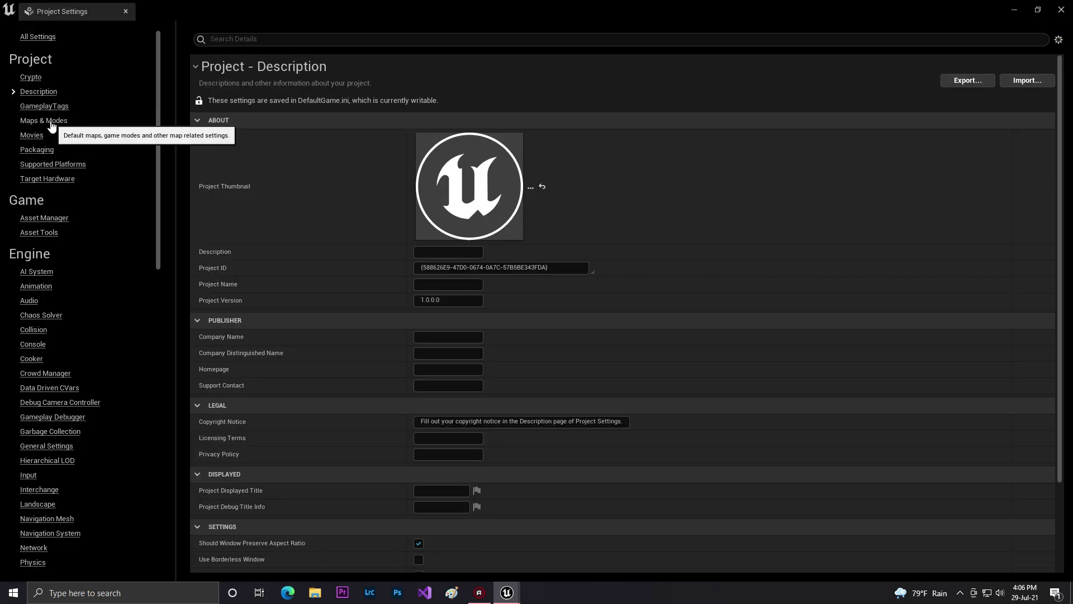
click(51, 121)
click(481, 304)
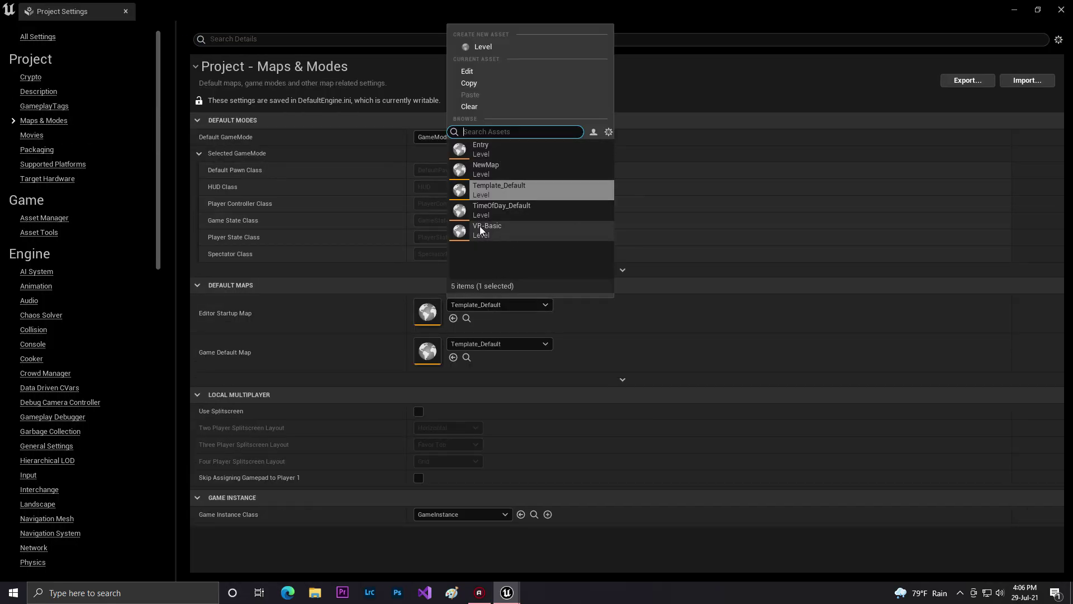
click(499, 189)
click(486, 343)
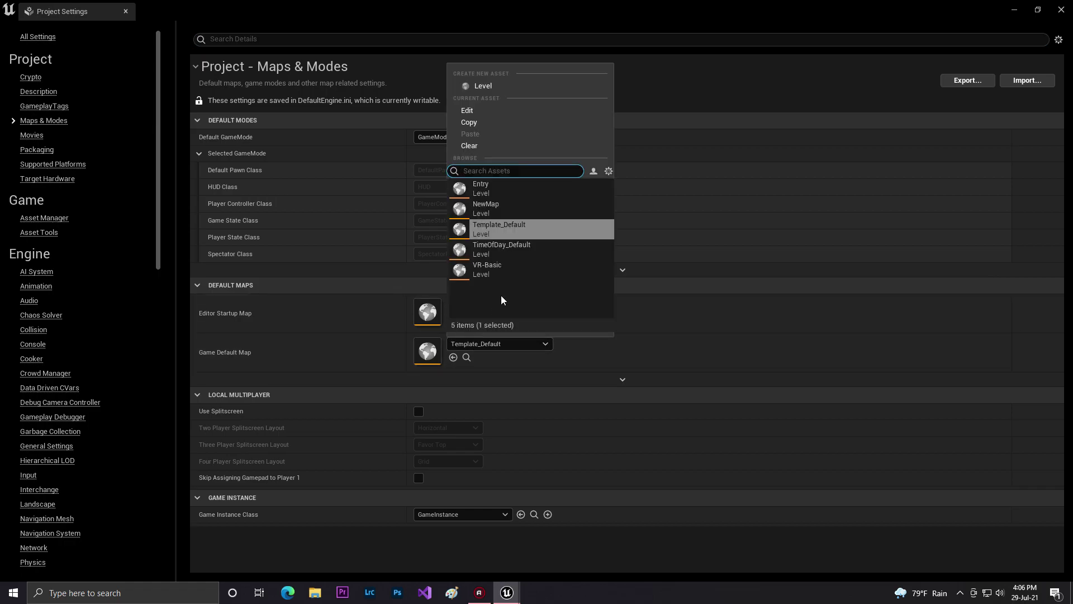
click(516, 204)
click(450, 137)
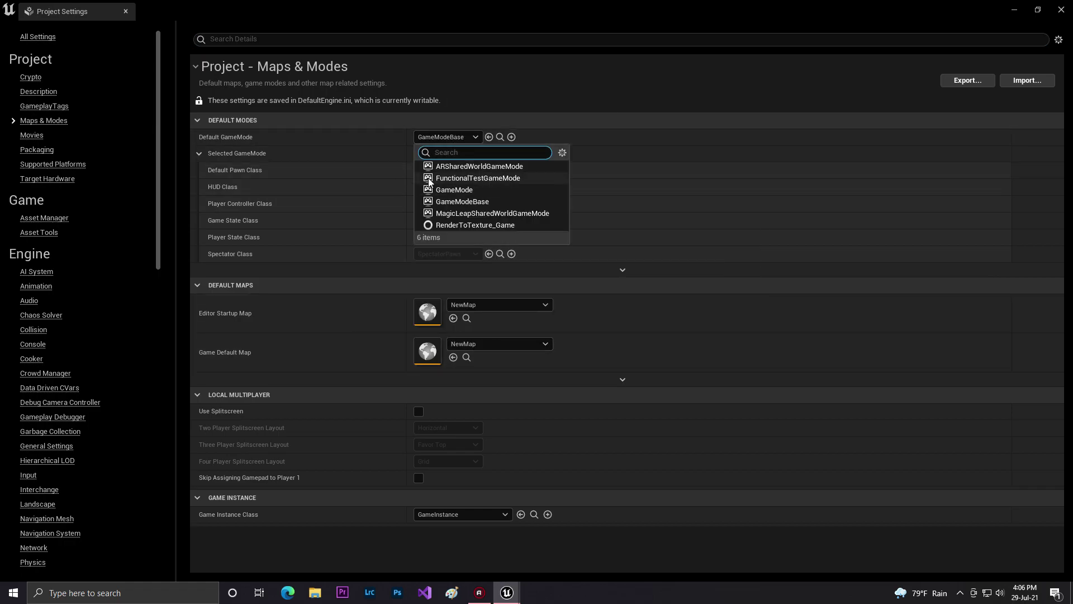
click(658, 154)
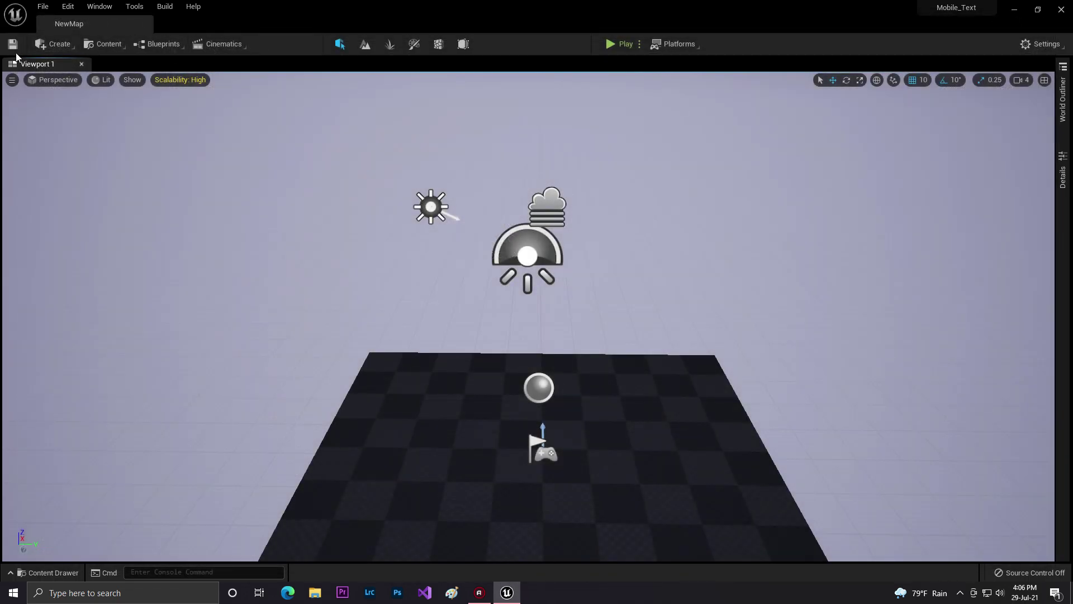
Package the project for Android into Downloads and watch the maximized Output Log.
click(680, 46)
mouse_move(701, 110)
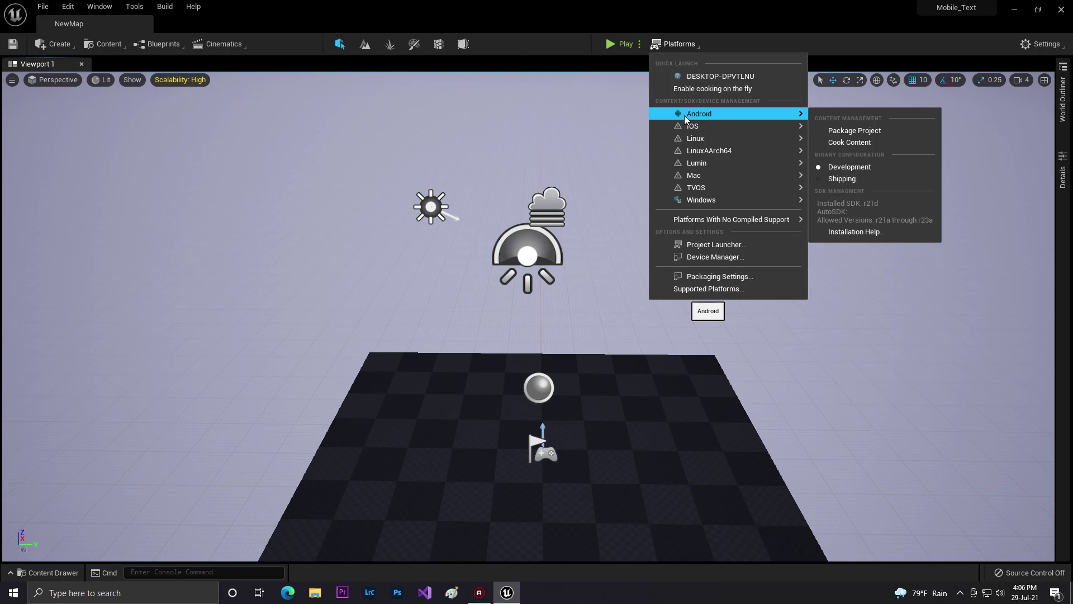
click(835, 126)
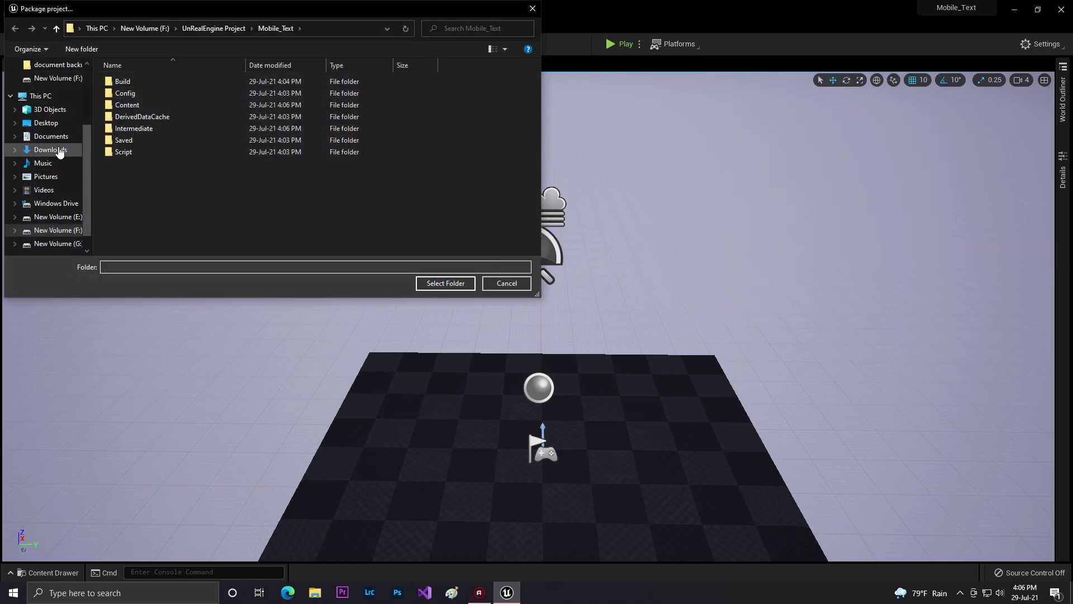
click(60, 151)
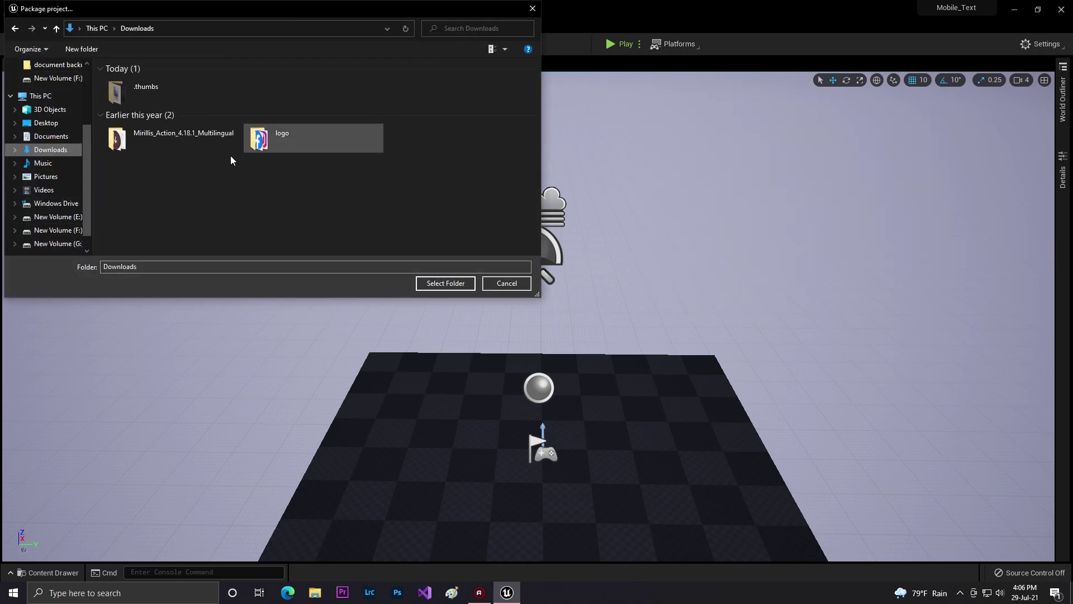
click(437, 288)
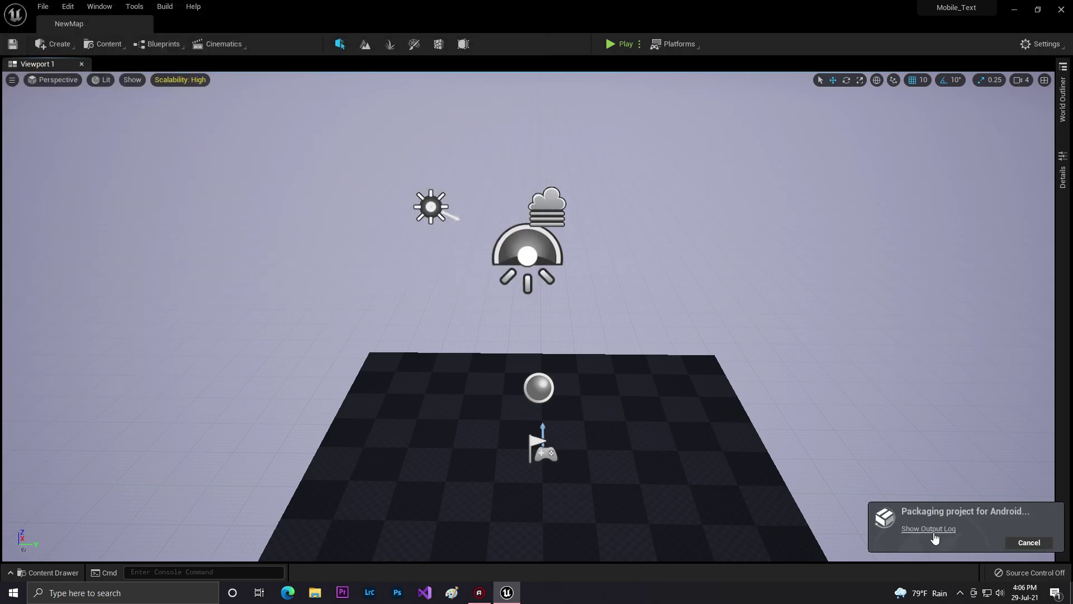
click(933, 530)
click(904, 67)
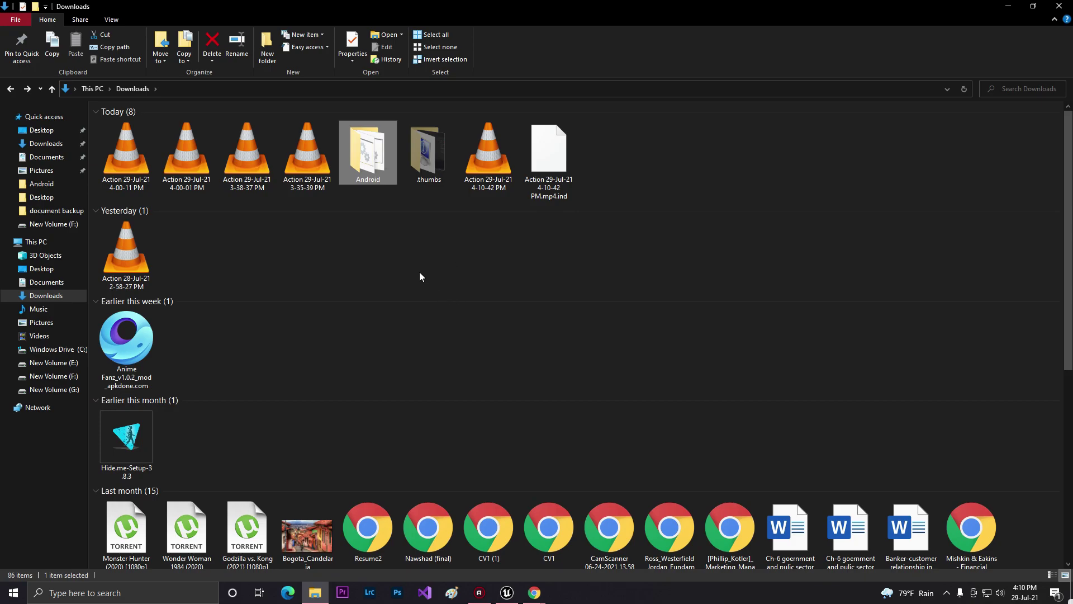
In Downloads/Android, delete the Install and Uninstall Mobile_Text-arm64 batch files.
click(515, 600)
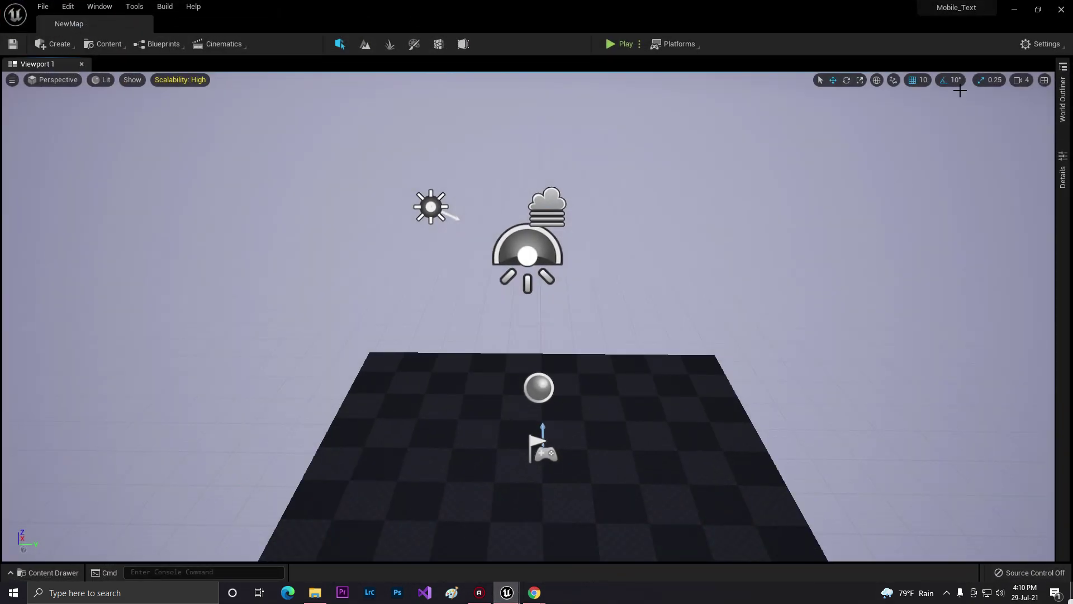
click(1012, 7)
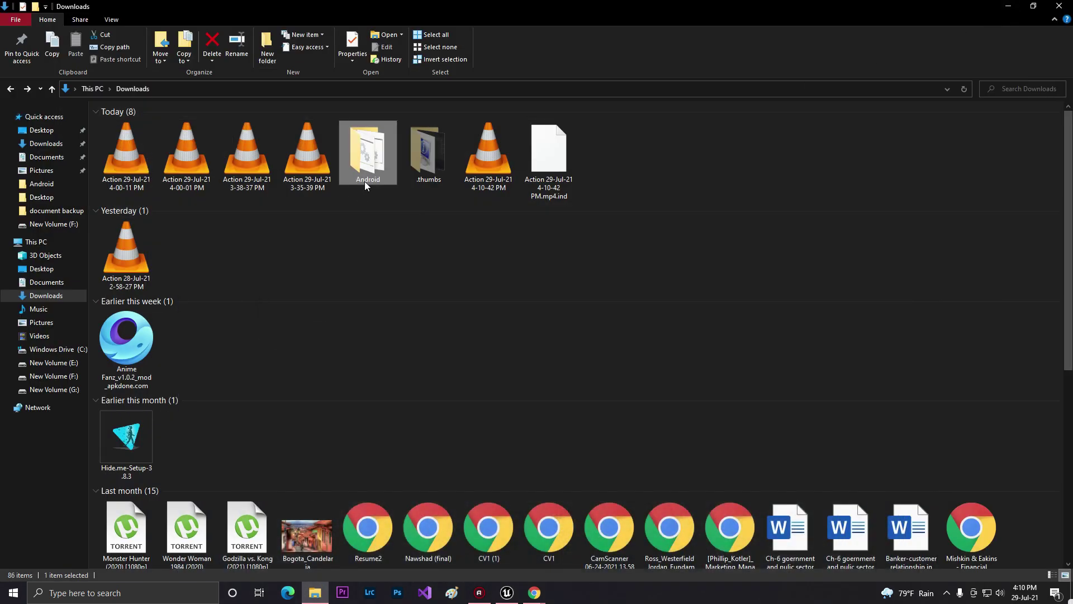
double_click(359, 146)
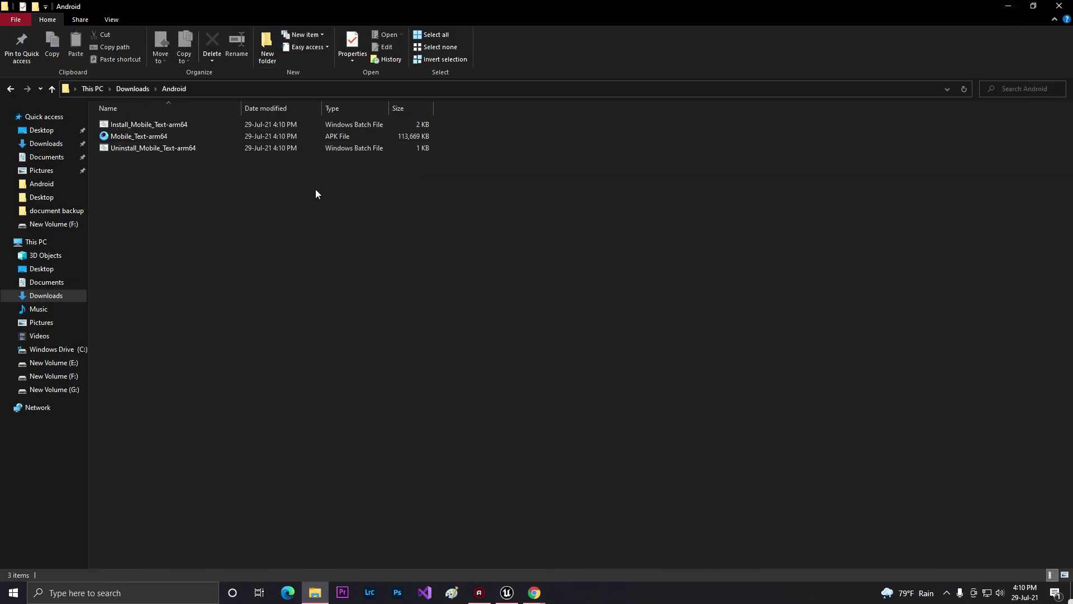
right_click(169, 121)
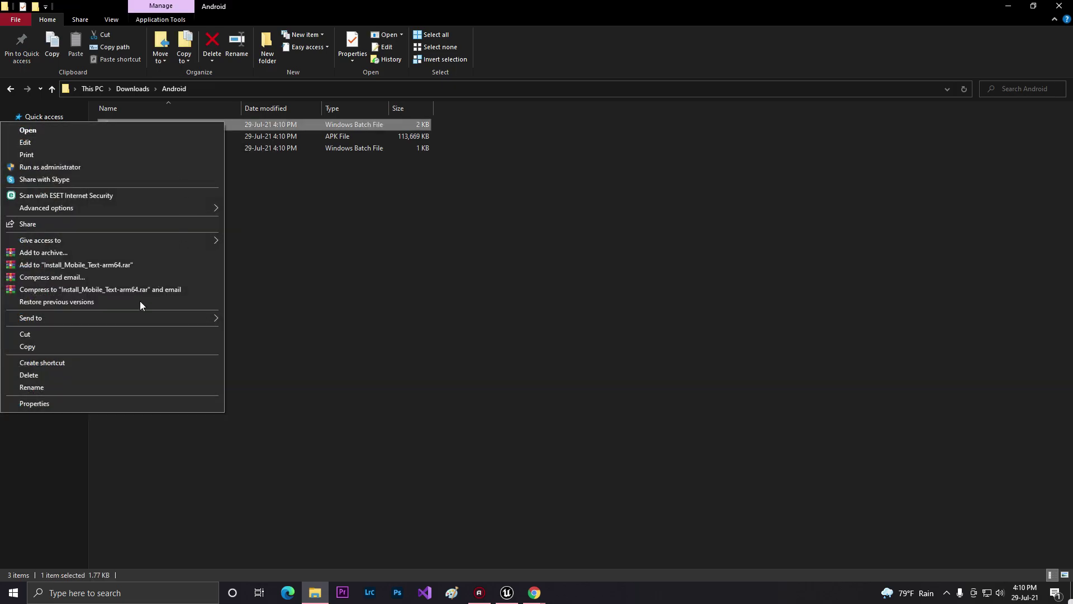
click(56, 375)
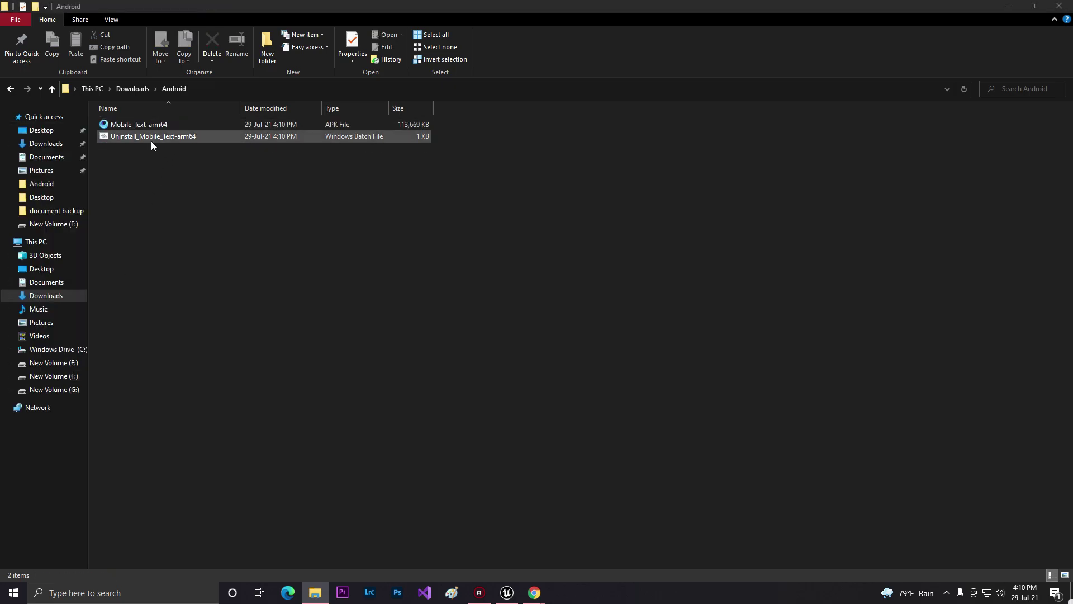
right_click(151, 141)
click(85, 395)
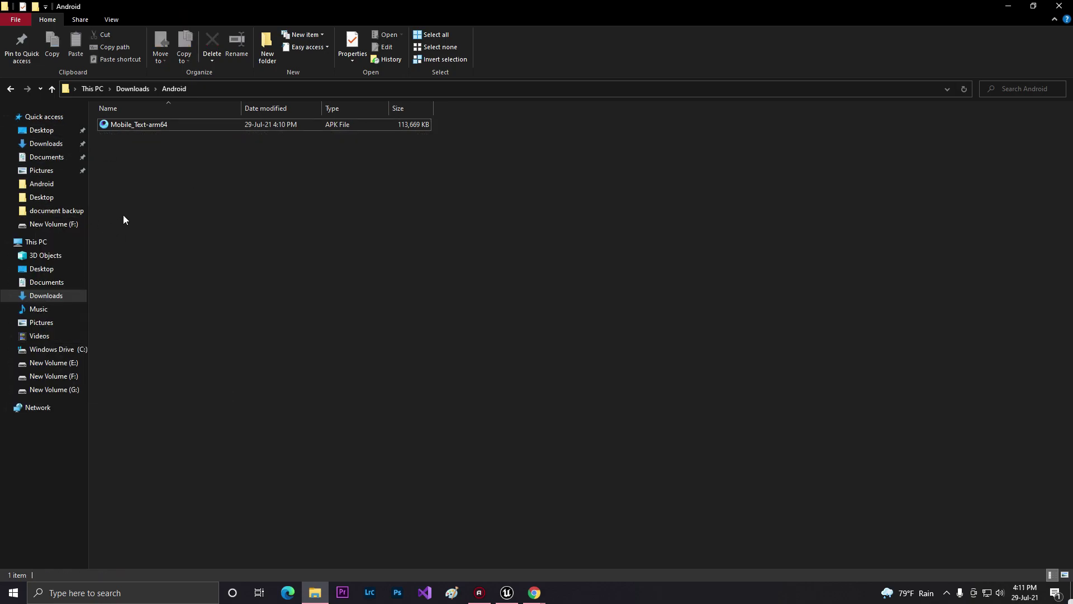
Copy the Mobile_Text-arm64 APK and close File Explorer.
right_click(130, 125)
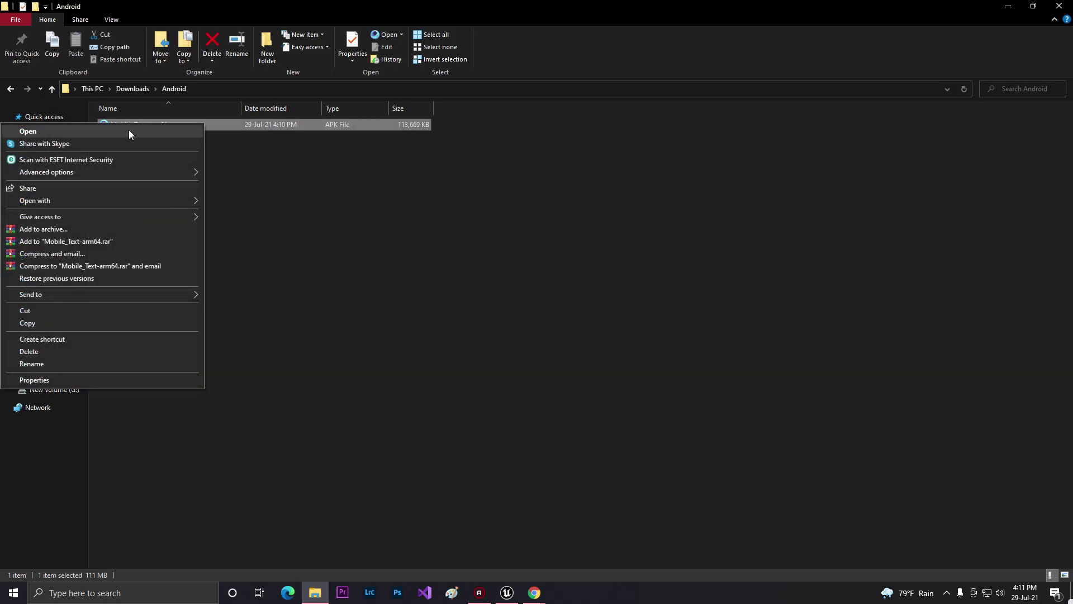
click(49, 327)
click(402, 203)
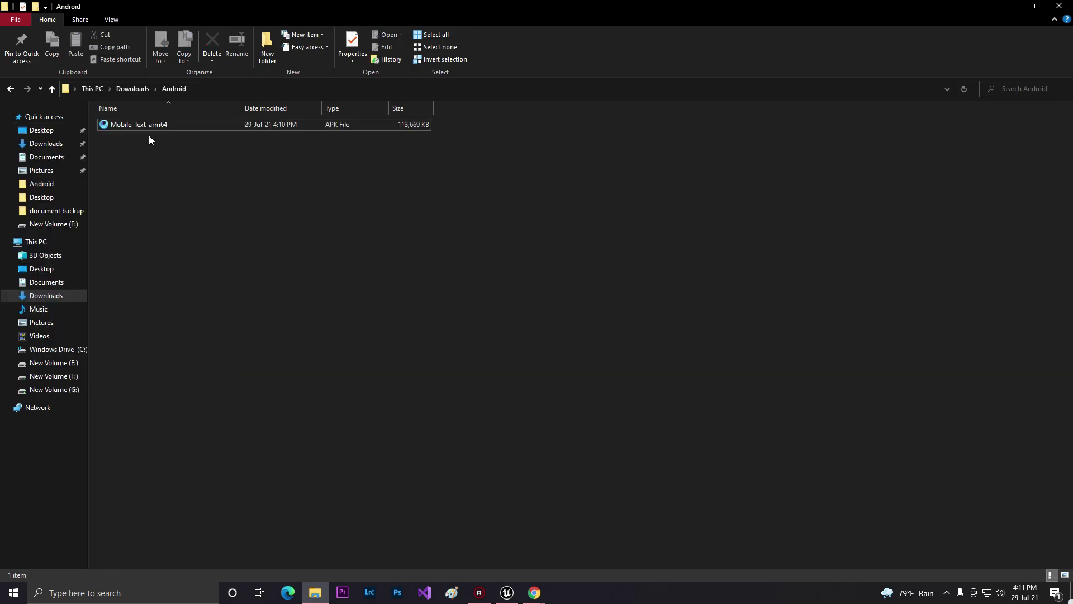
click(1058, 6)
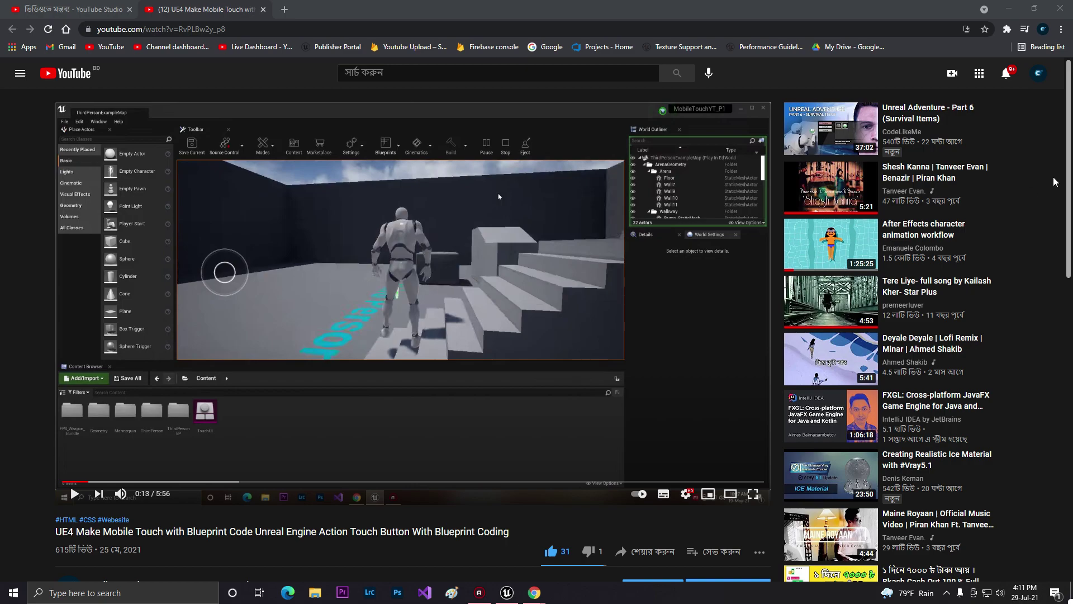
Go from the video to its channel and browse the uploaded Unreal Engine tutorials in Videos.
scroll(860, 258, down, 4)
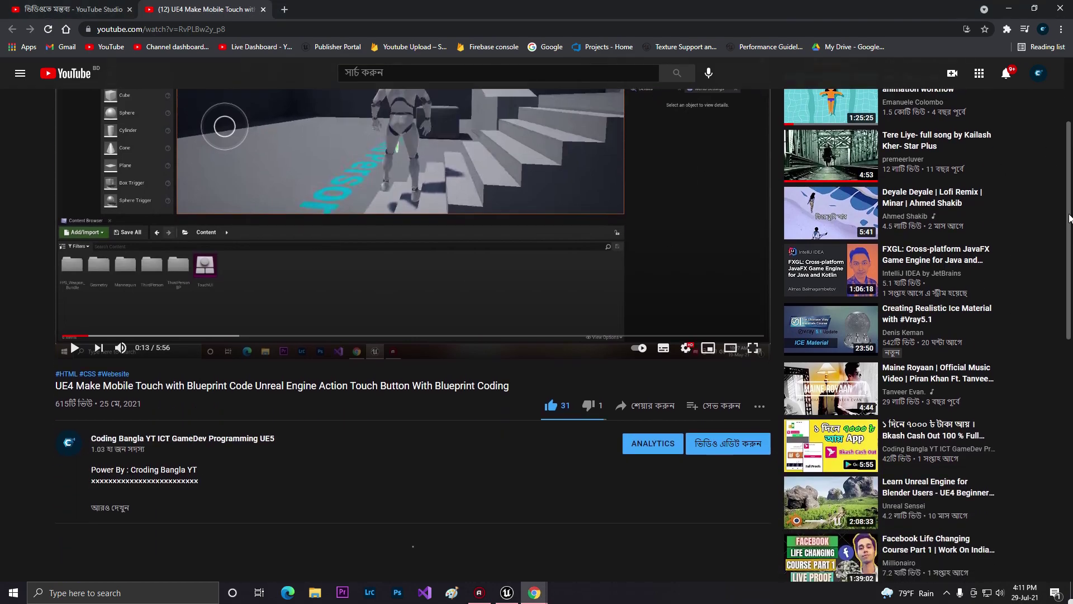
click(146, 375)
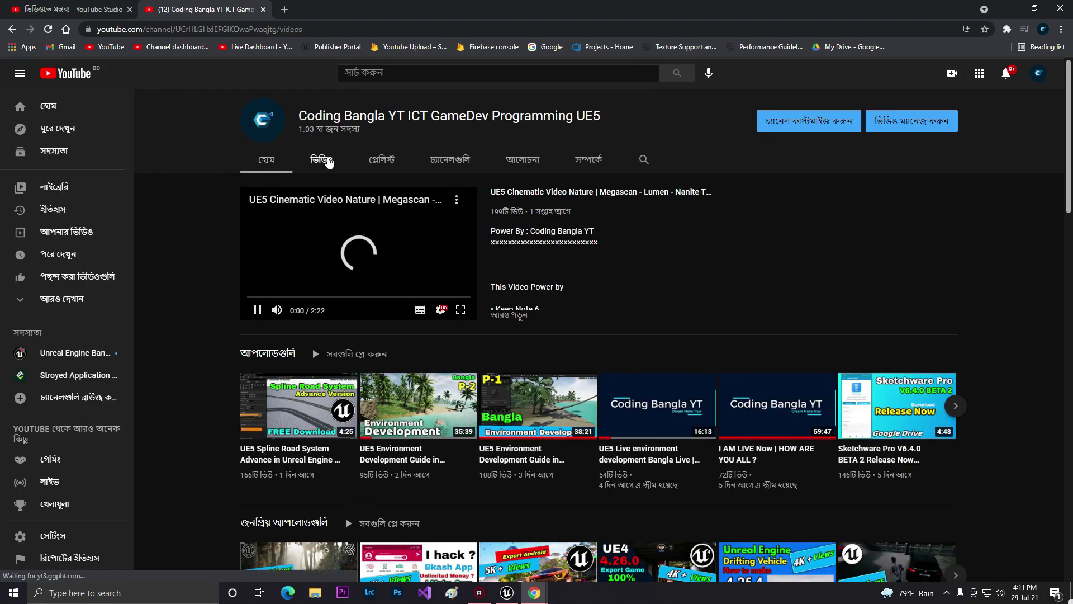
click(321, 158)
scroll(1055, 471, down, 10)
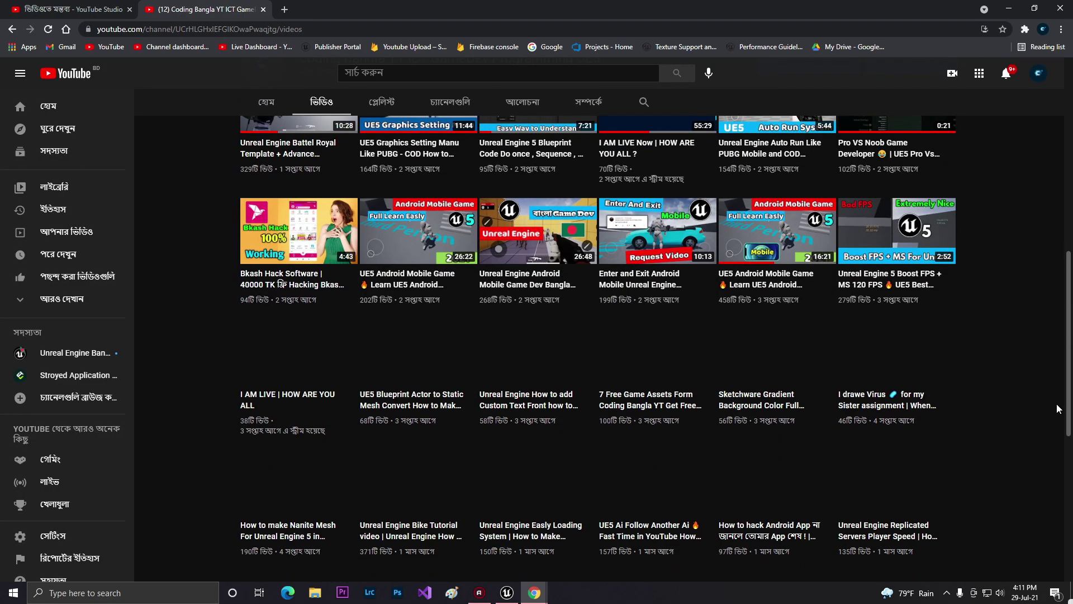
scroll(1056, 471, up, 10)
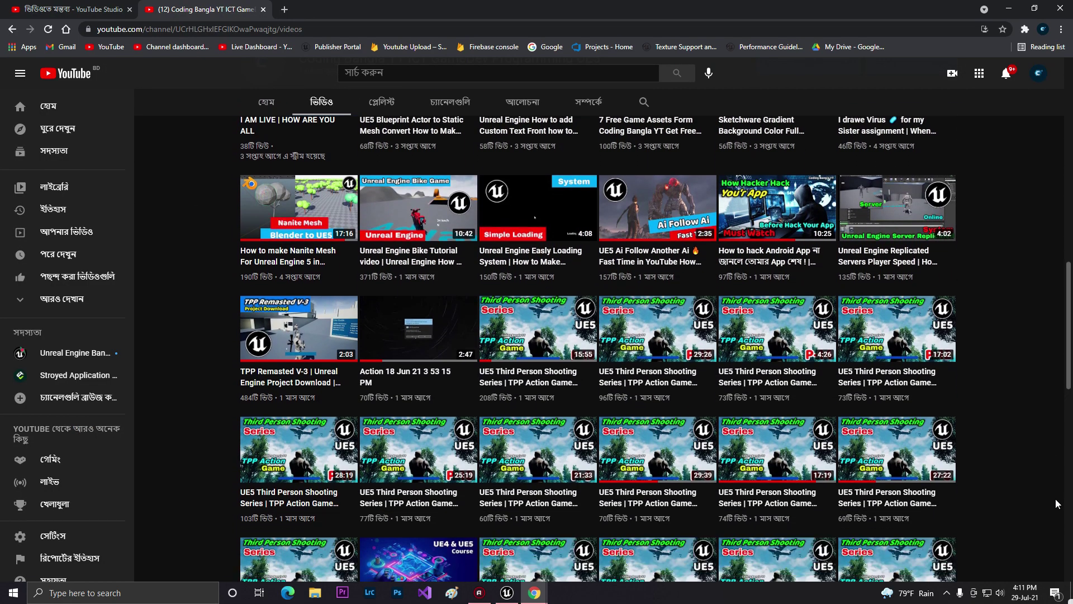